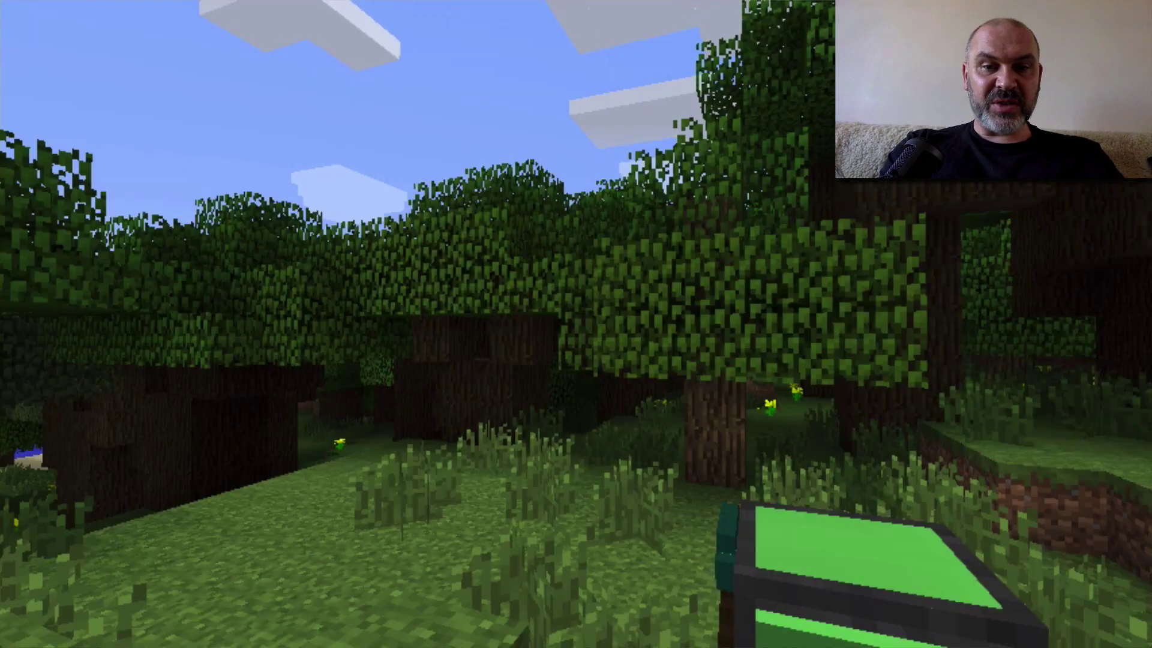
Restore the game's interface overlay, select the empty second hotbar slot and open the green turtle's visual program editor
key("F1")
key("2")
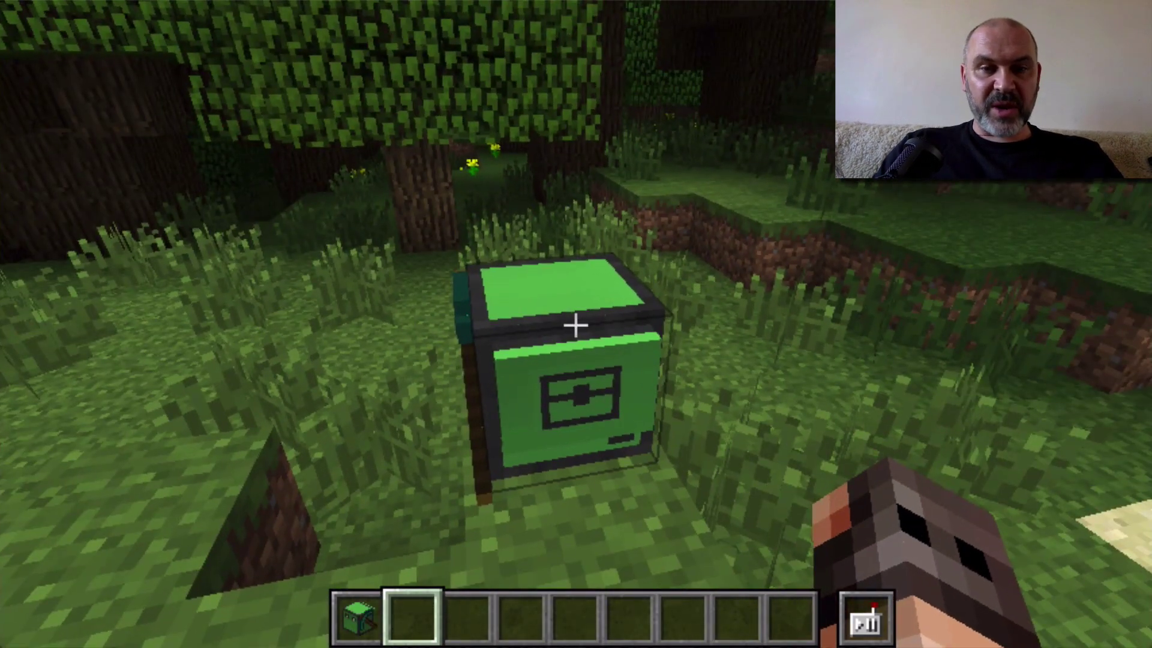
right_click(576, 324)
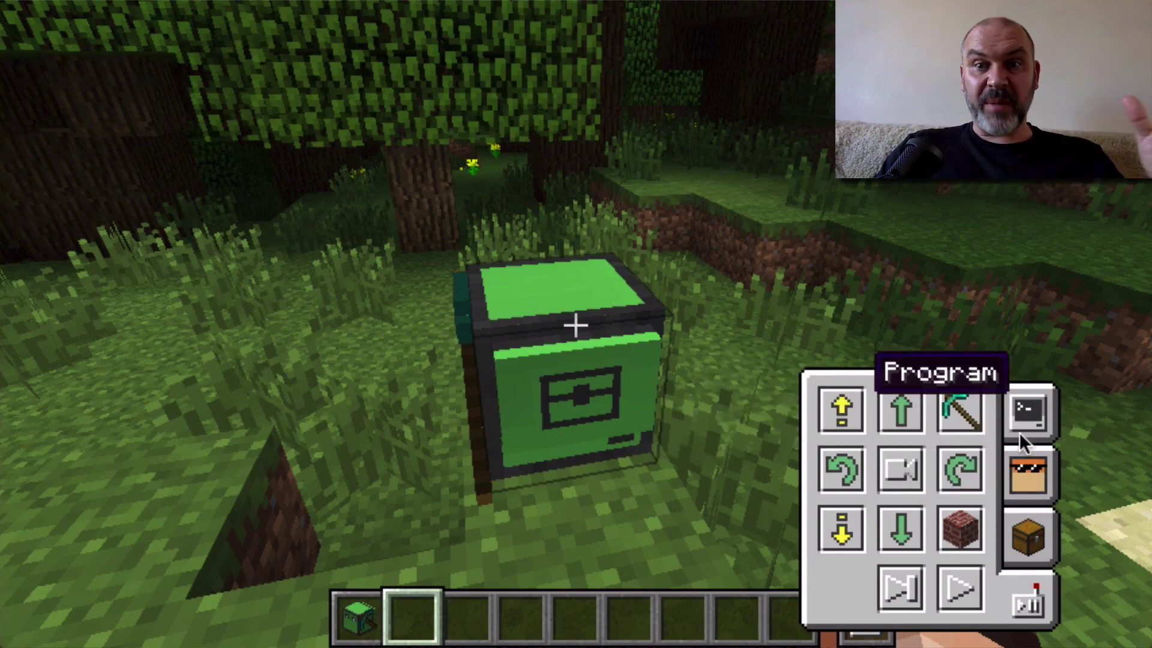
left_click(1034, 415)
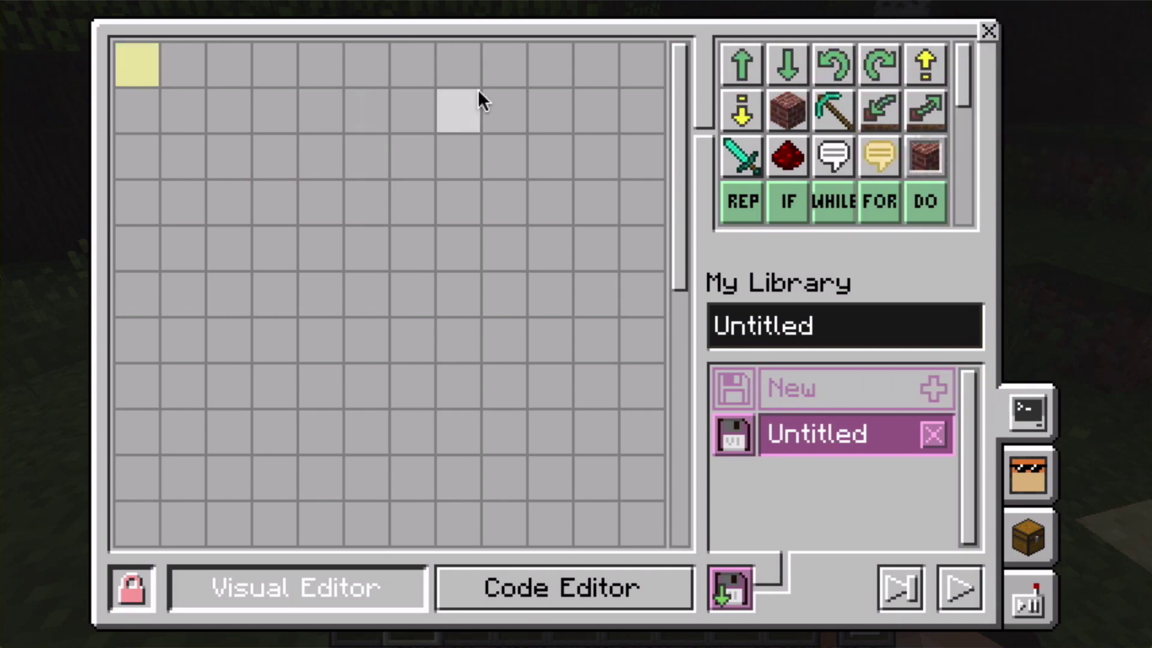
Build the turtle program as a row of six tiles: move forward twice, turn left, move back, turn right, move forward
left_click_drag(741, 65, 155, 58)
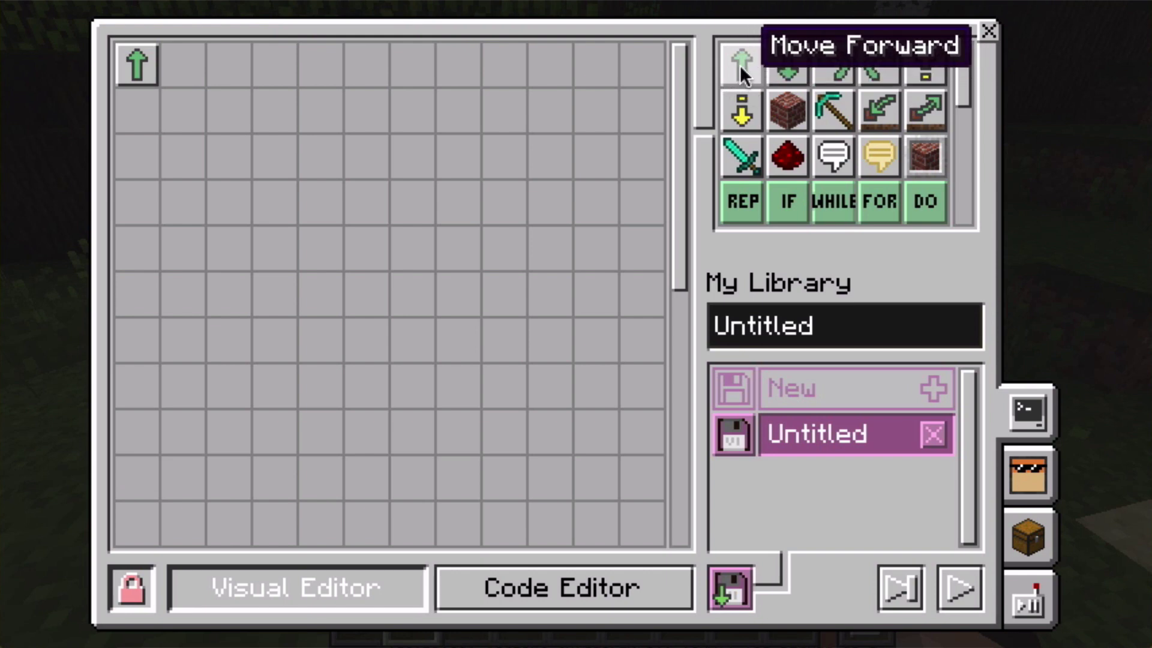
left_click_drag(739, 64, 187, 61)
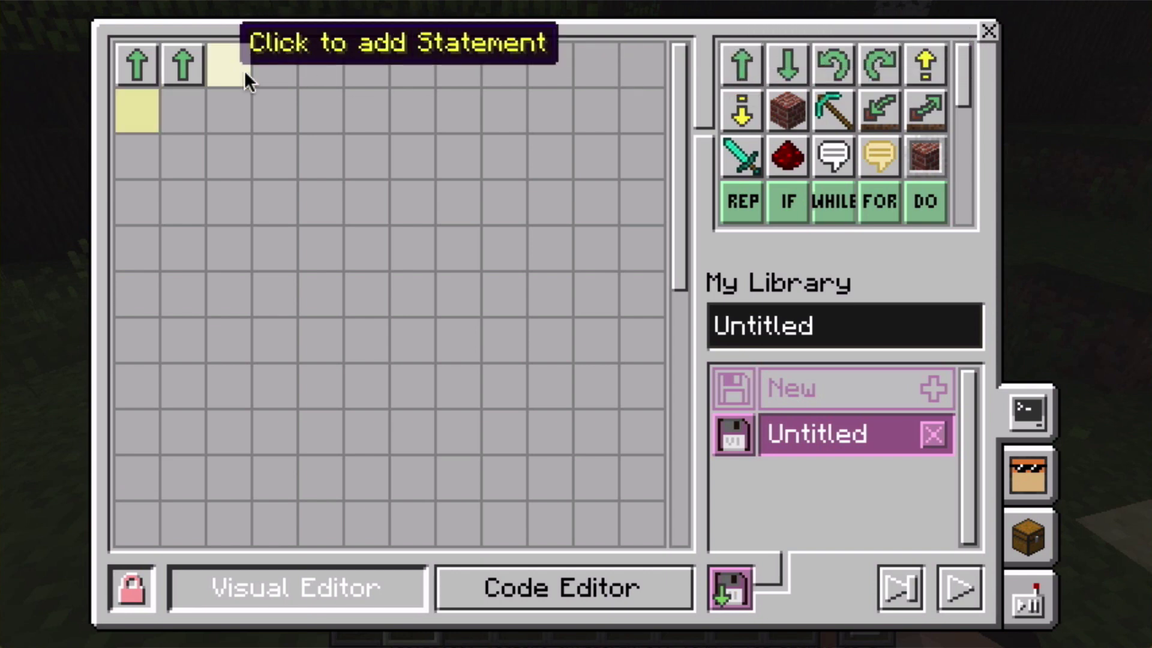
left_click(231, 70)
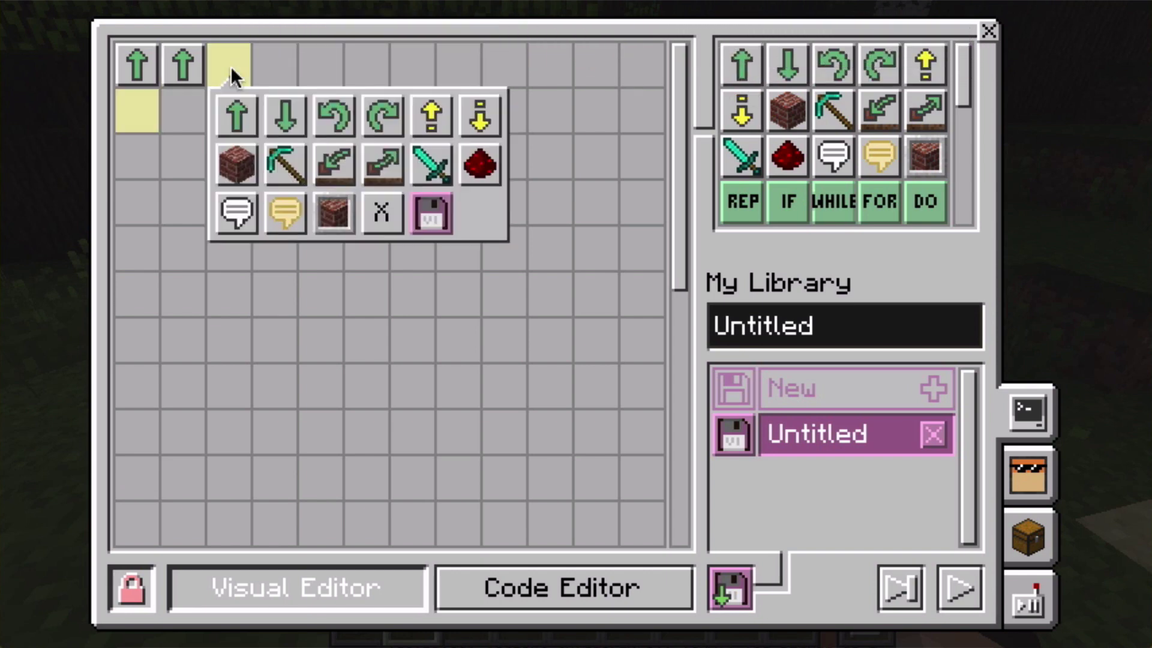
left_click(334, 114)
left_click(274, 51)
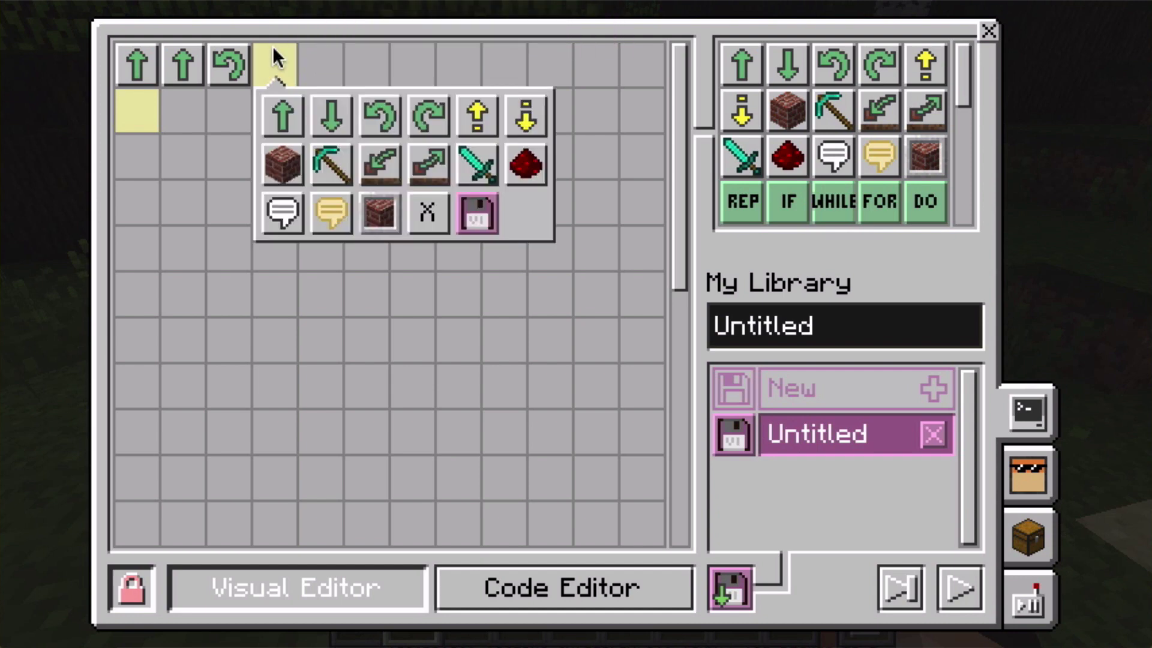
left_click(327, 114)
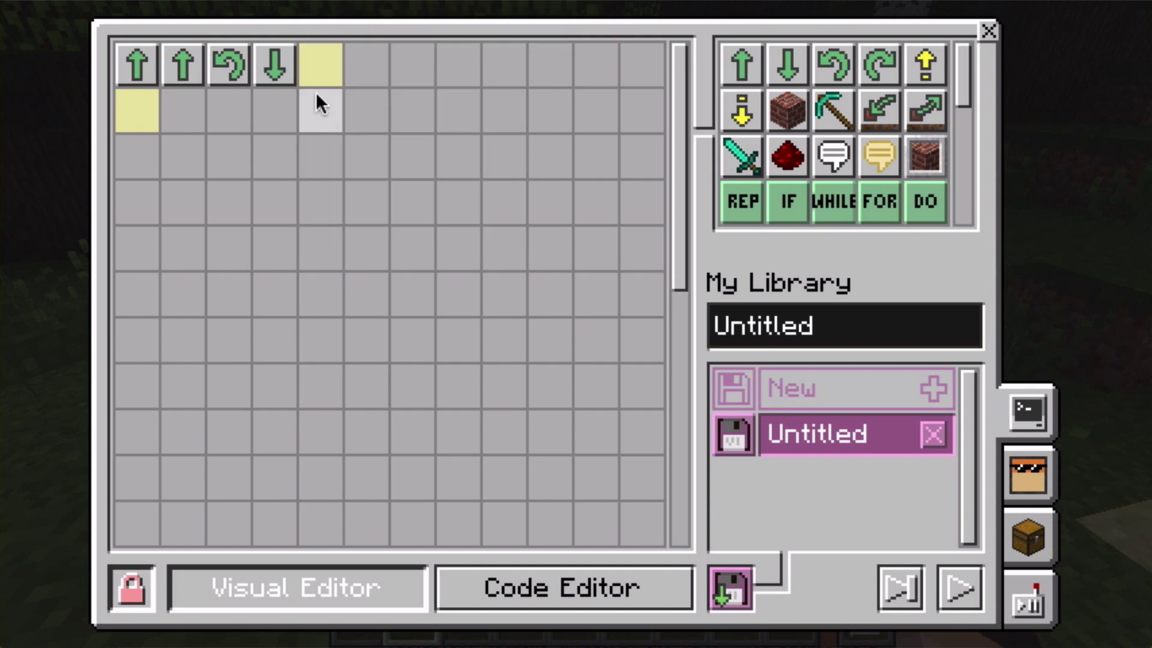
left_click(318, 69)
left_click(472, 116)
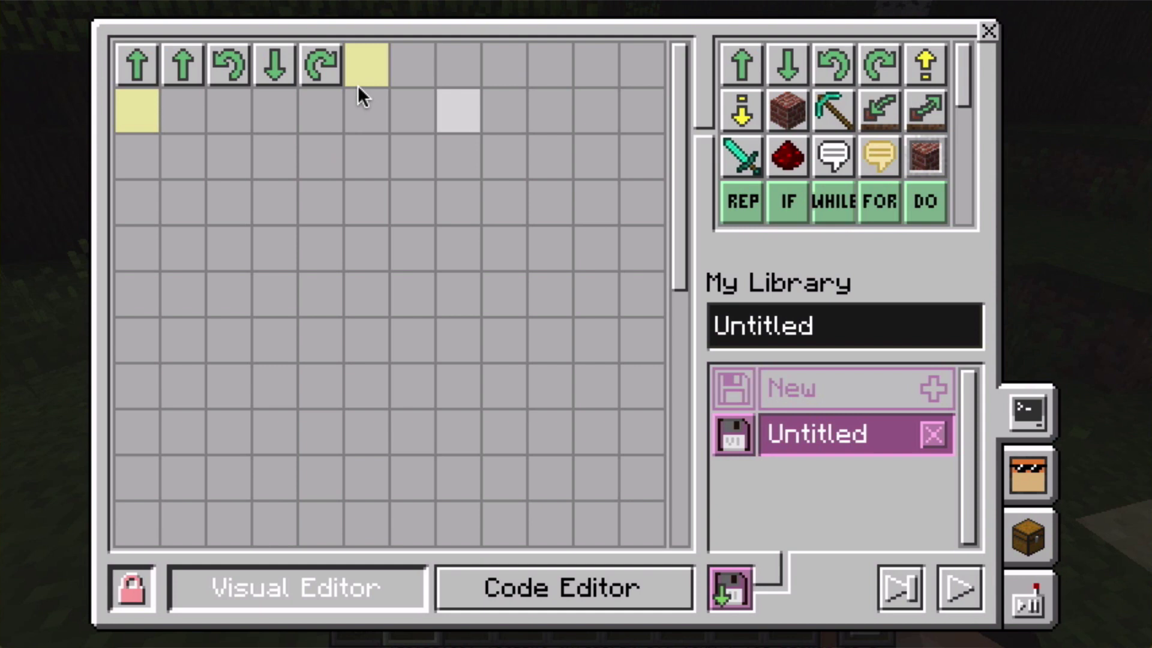
left_click(357, 66)
left_click(380, 114)
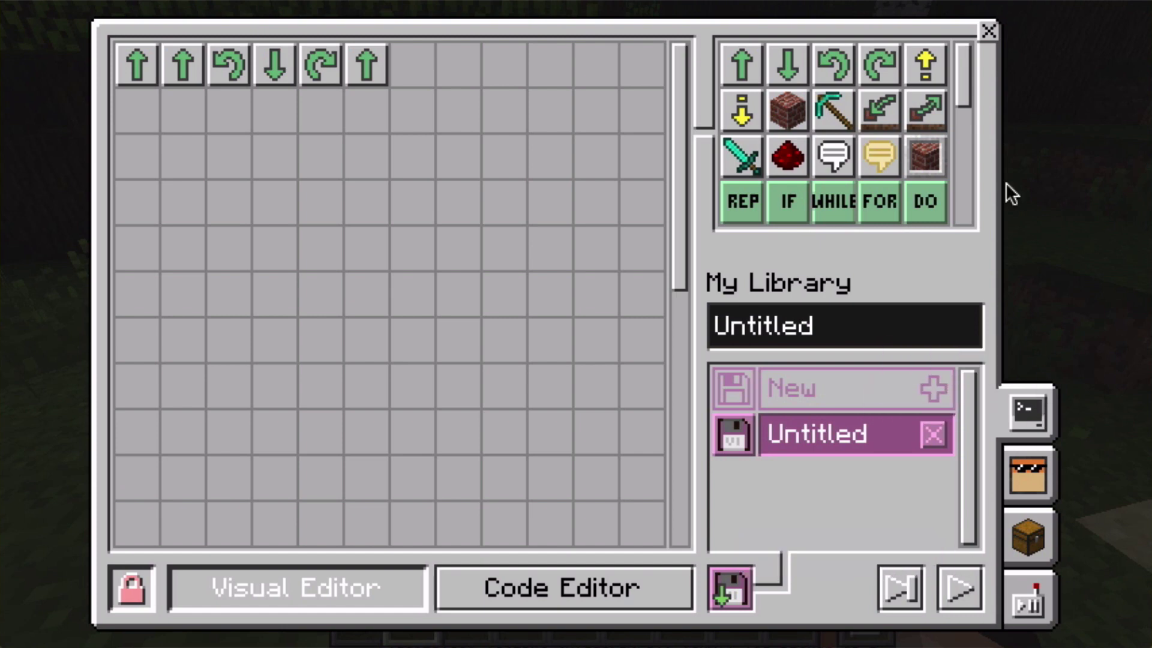
Run the finished tile program on the turtle, then close its remote interface to return to the world
left_click(988, 30)
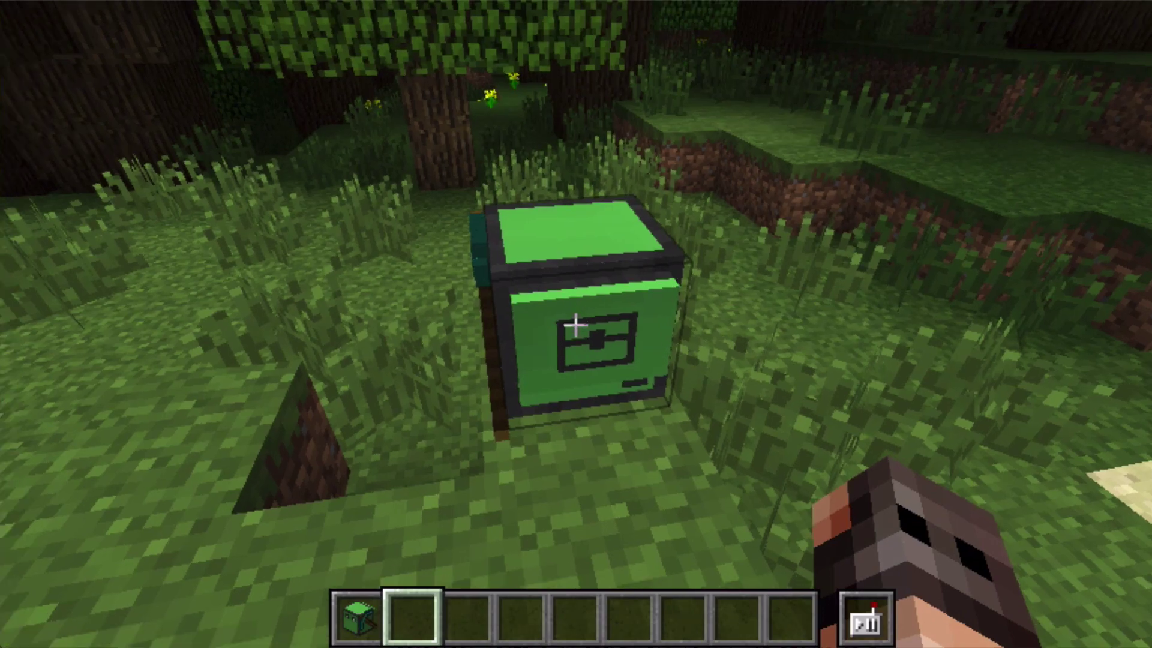
right_click(576, 324)
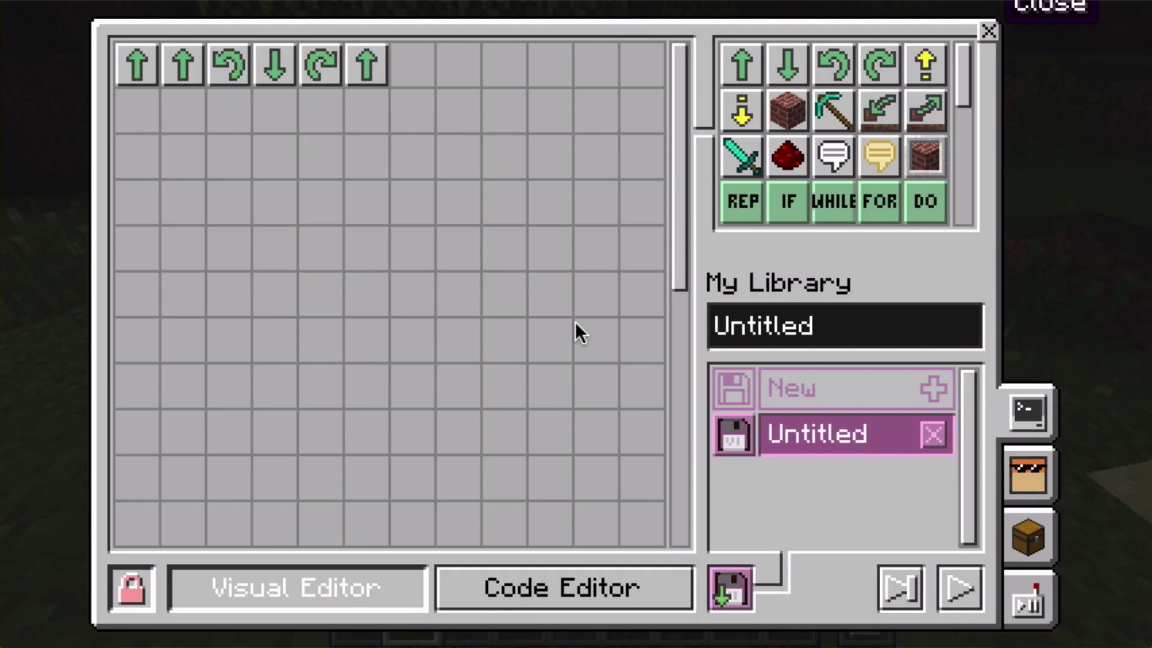
left_click(1014, 467)
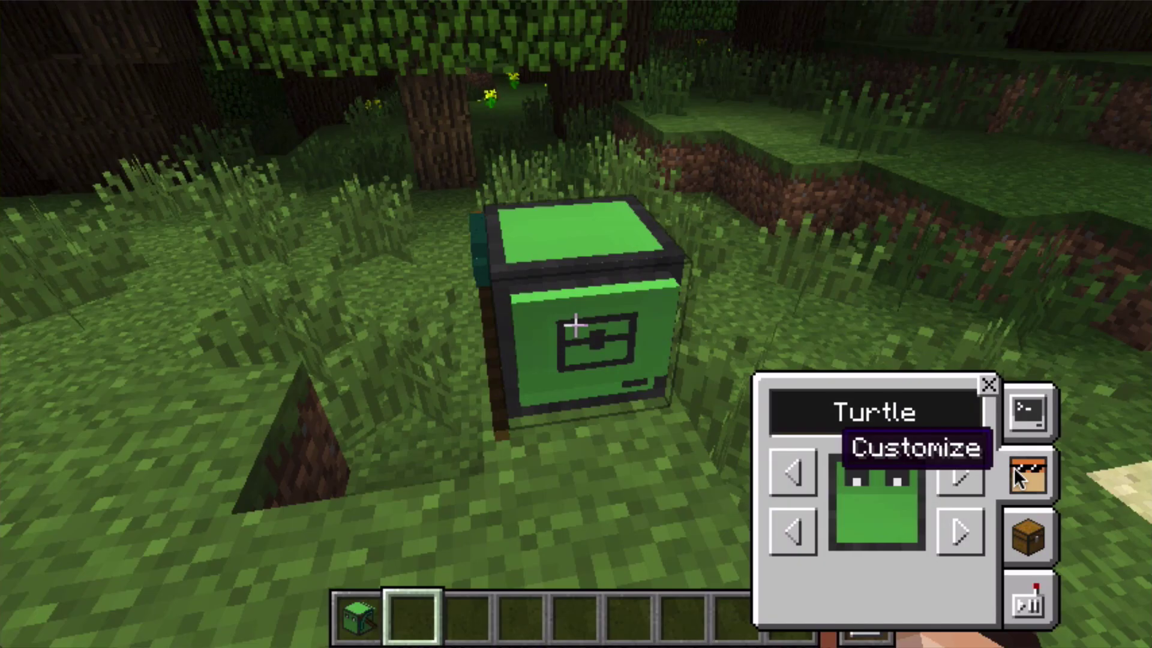
left_click(1039, 419)
left_click(952, 592)
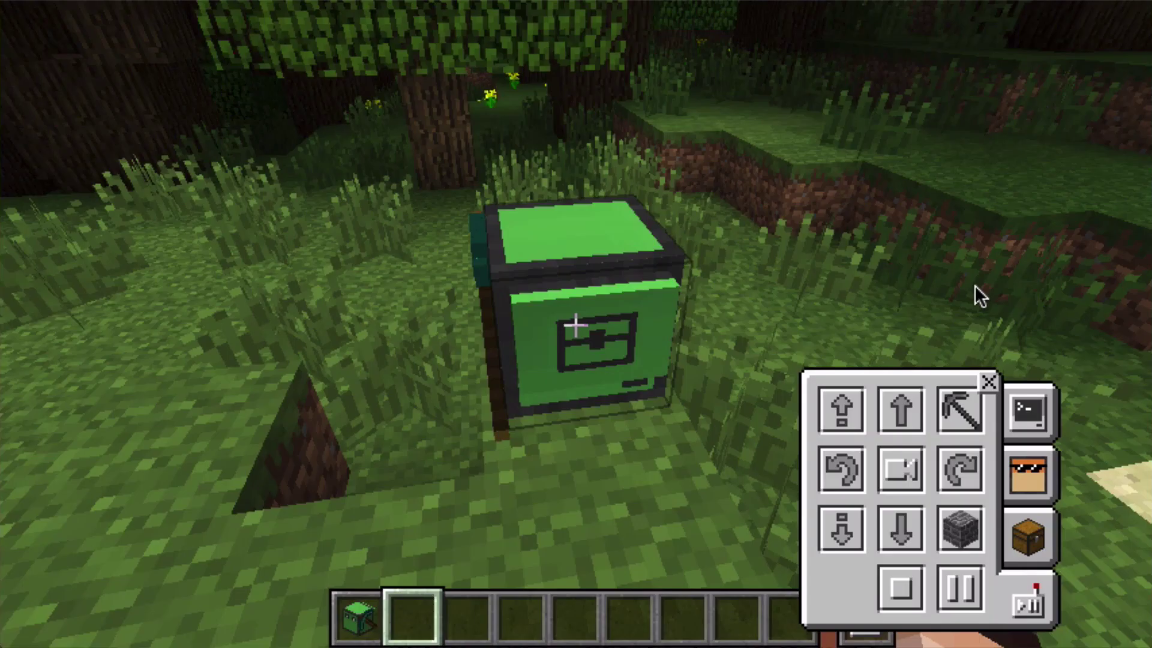
key("Escape")
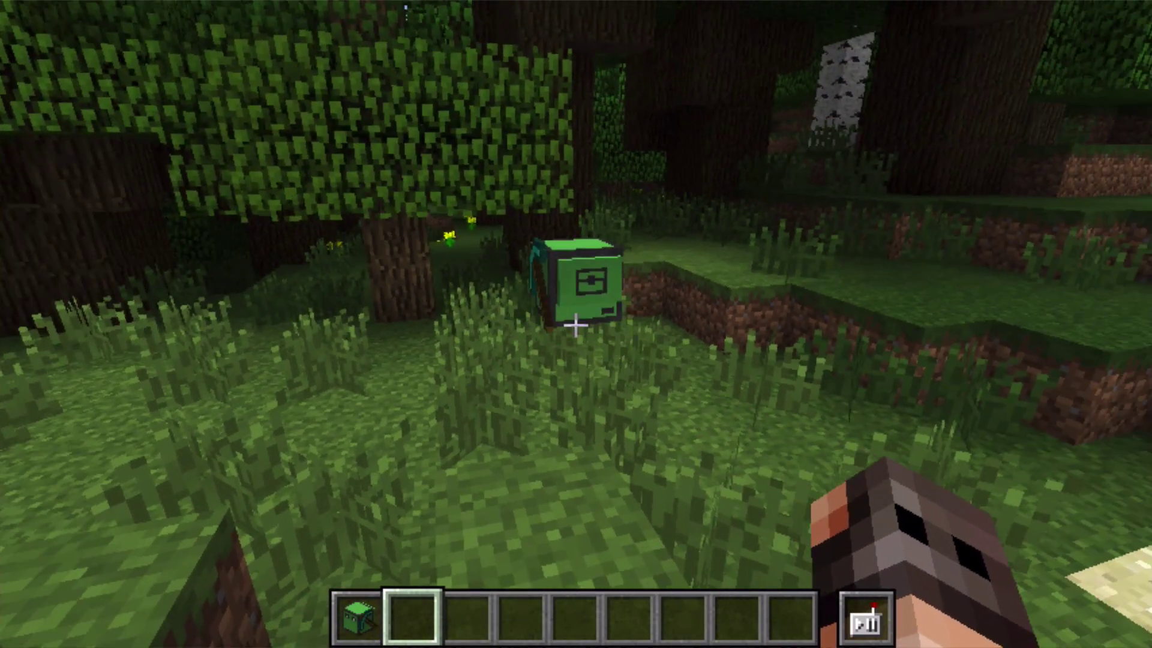
Walk around the turtle to view it from its front, and explore the surrounding forest and sandy shoreline
key("w")
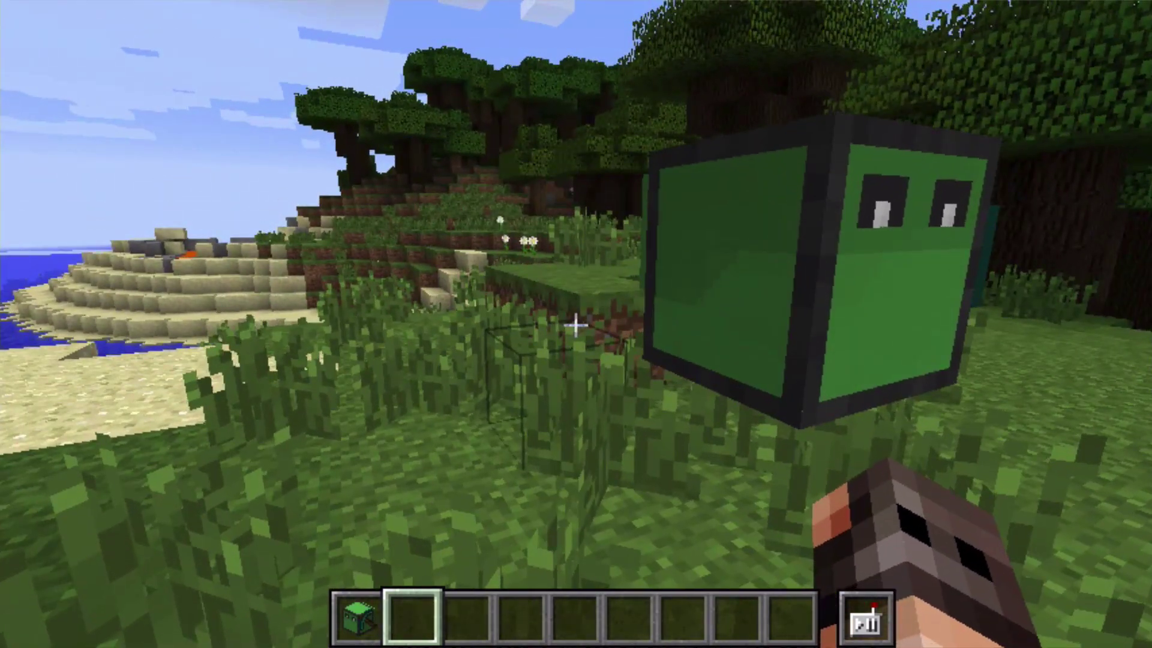
key("w")
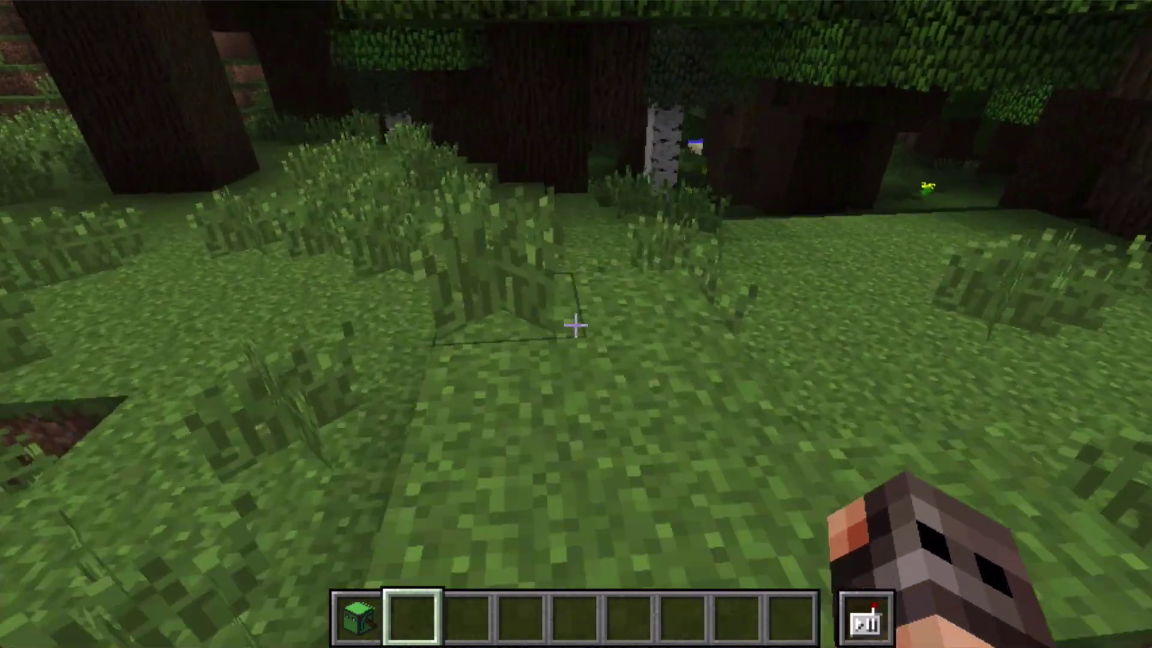
key("w")
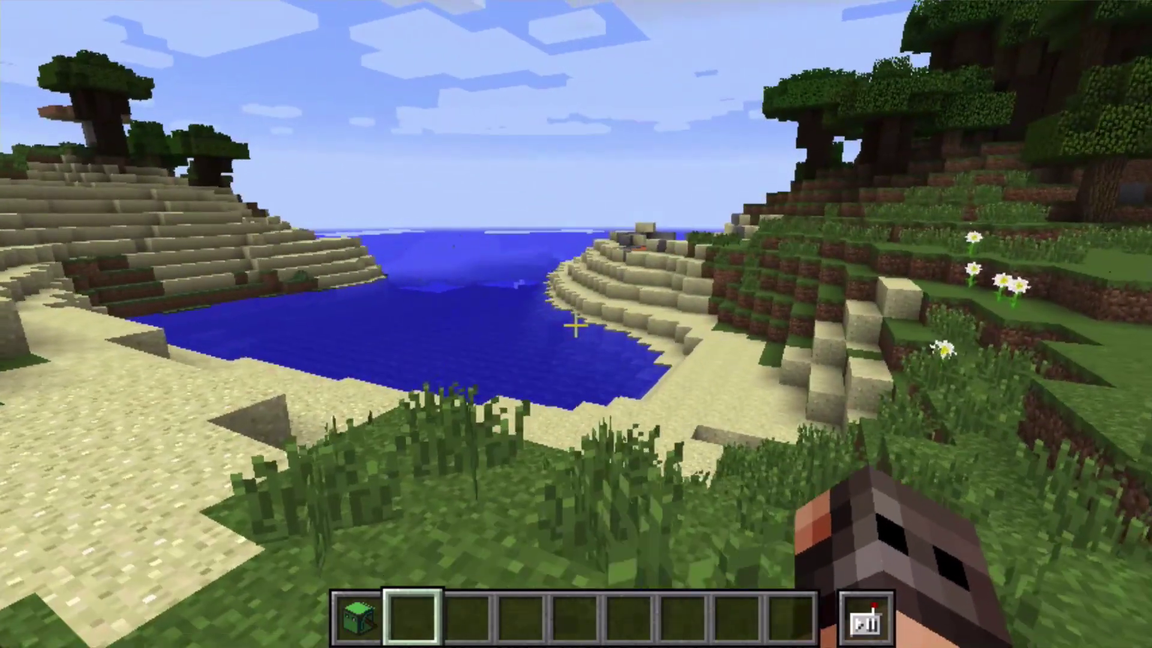
key("w")
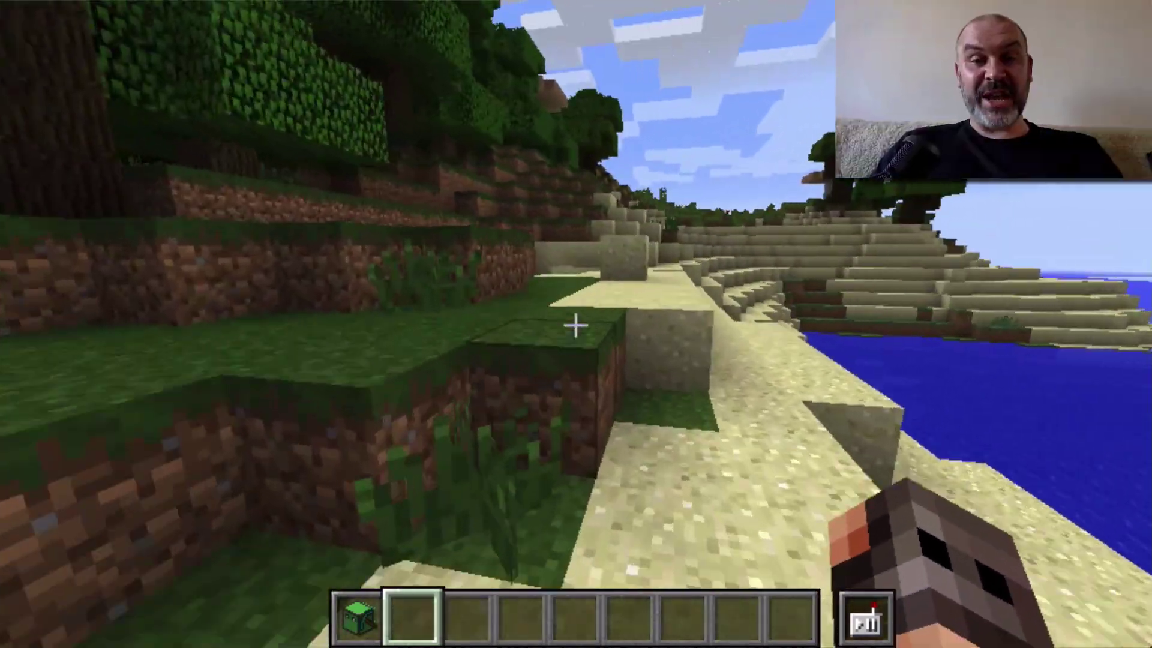
key("w")
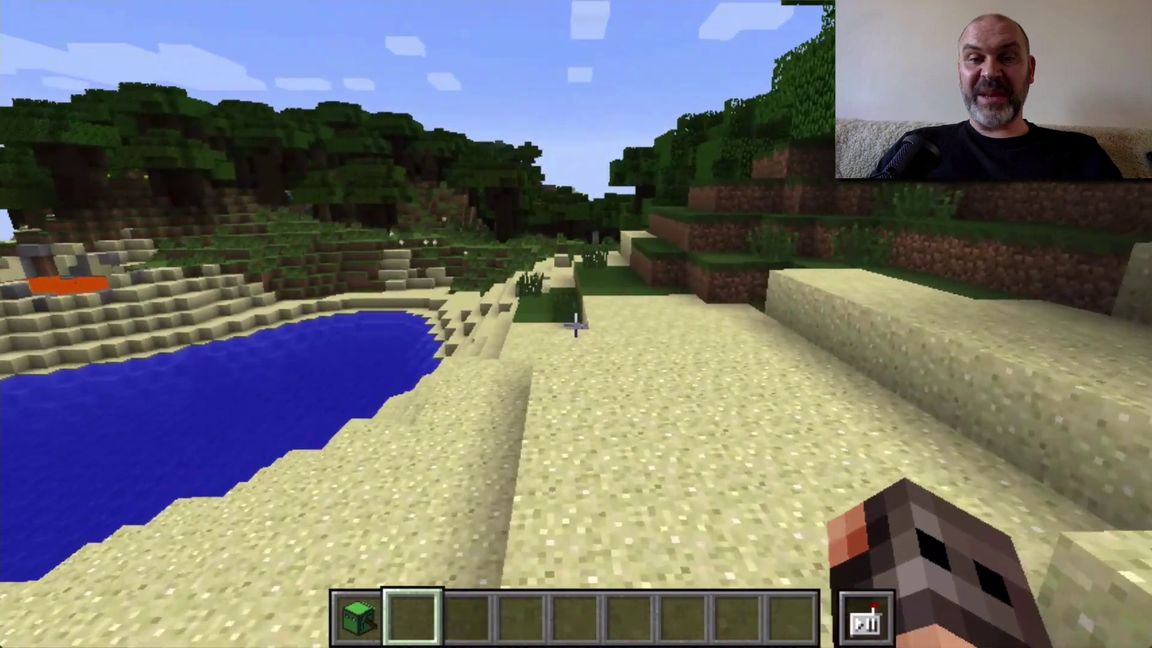
key("w")
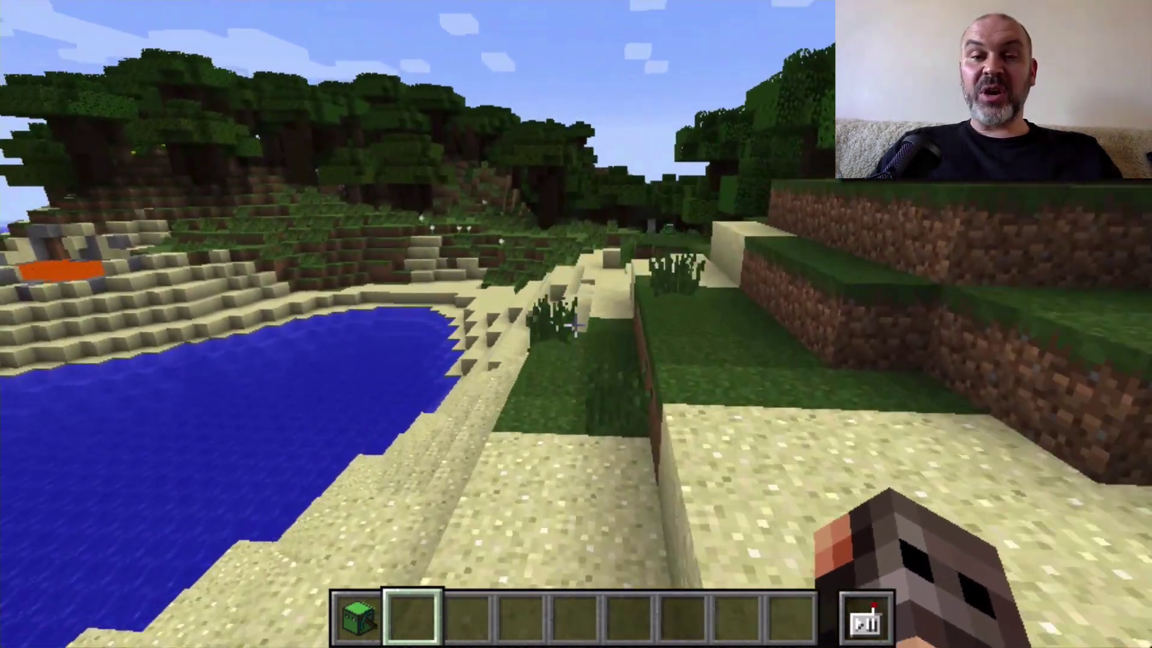
key("w")
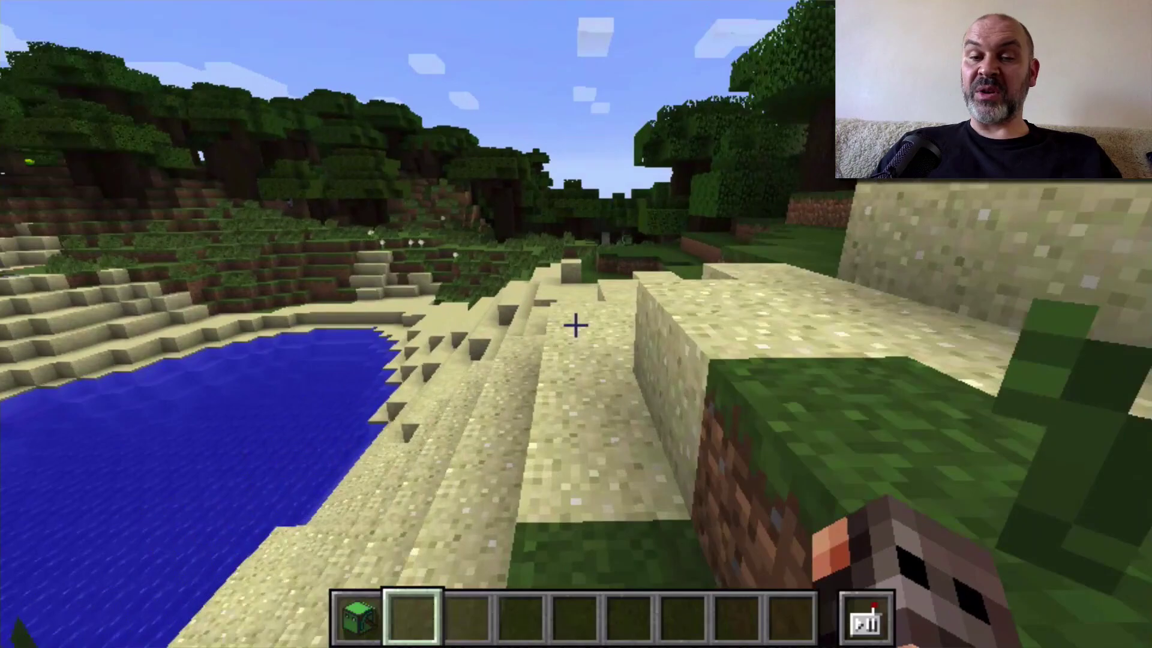
key("w")
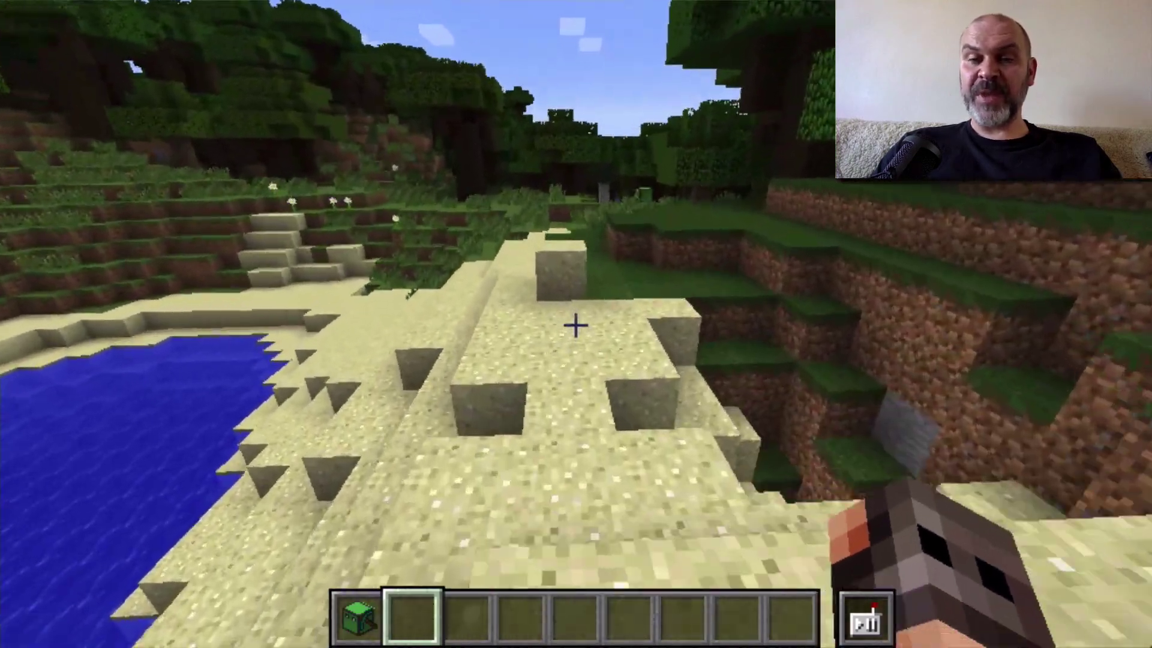
key("w")
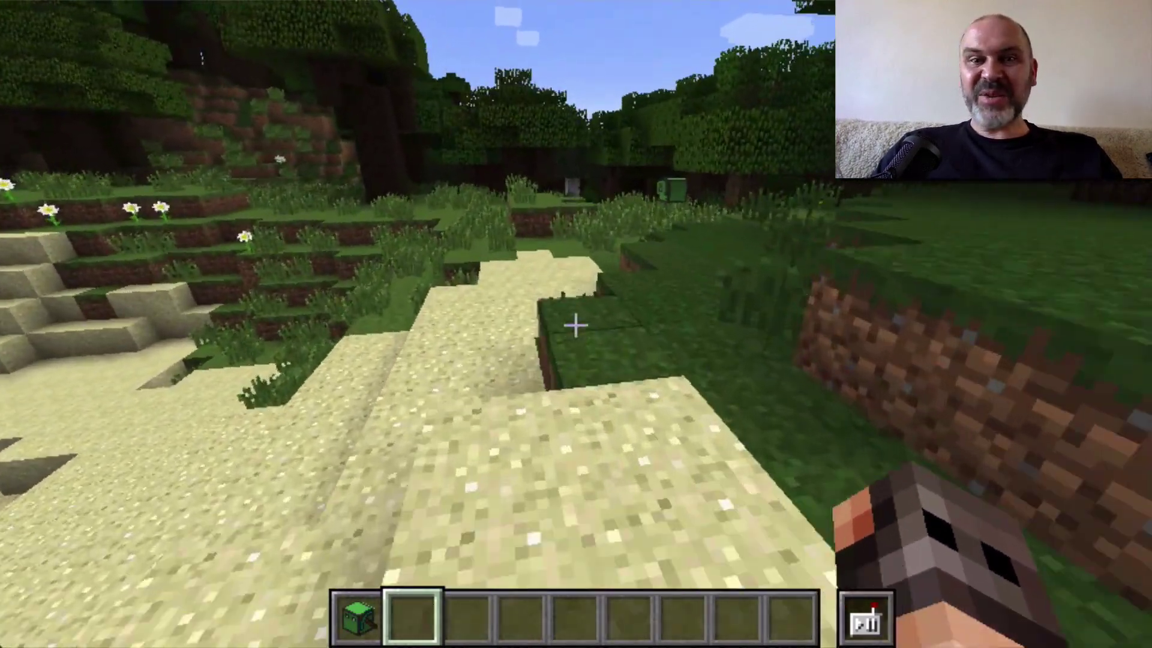
key("w")
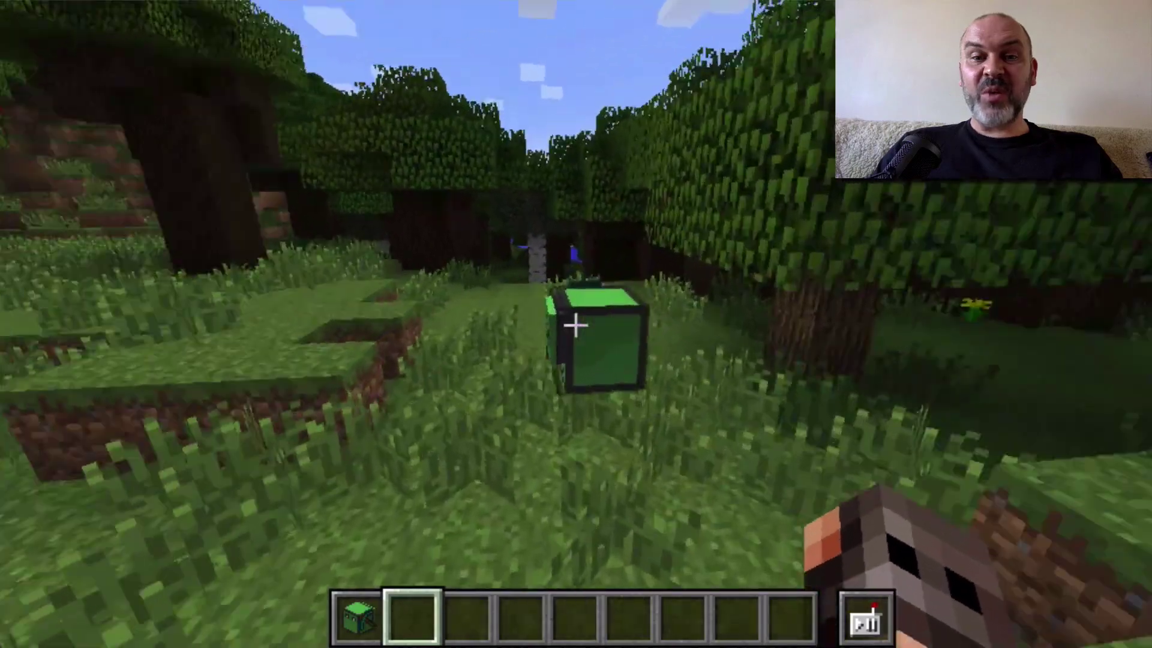
key("w")
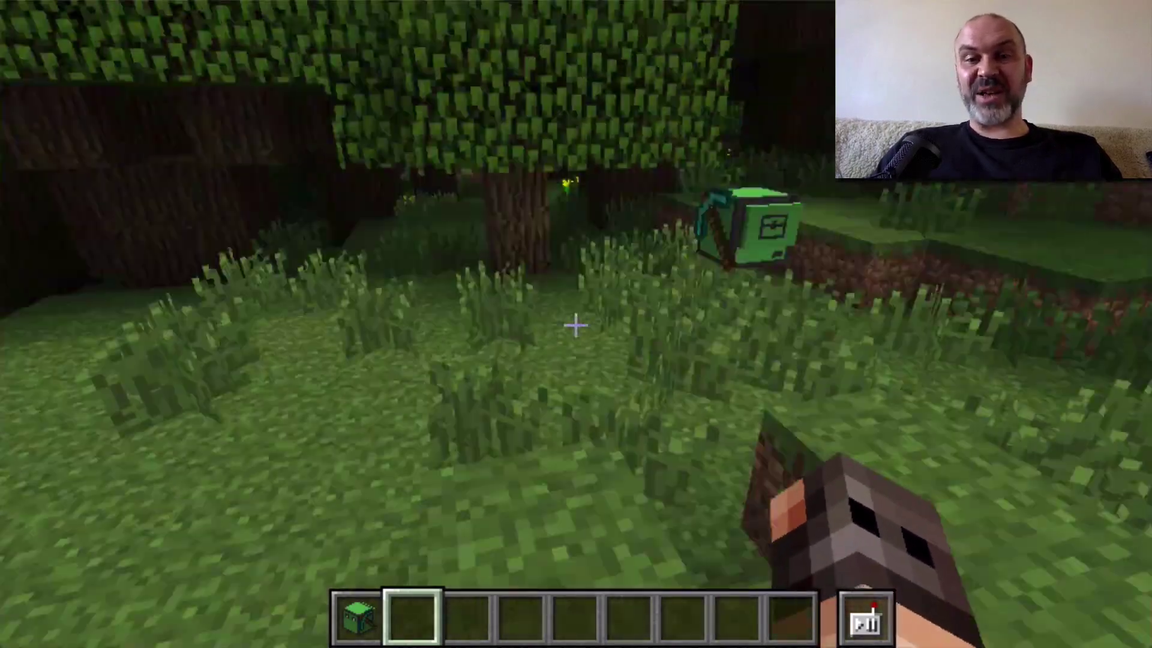
key("w")
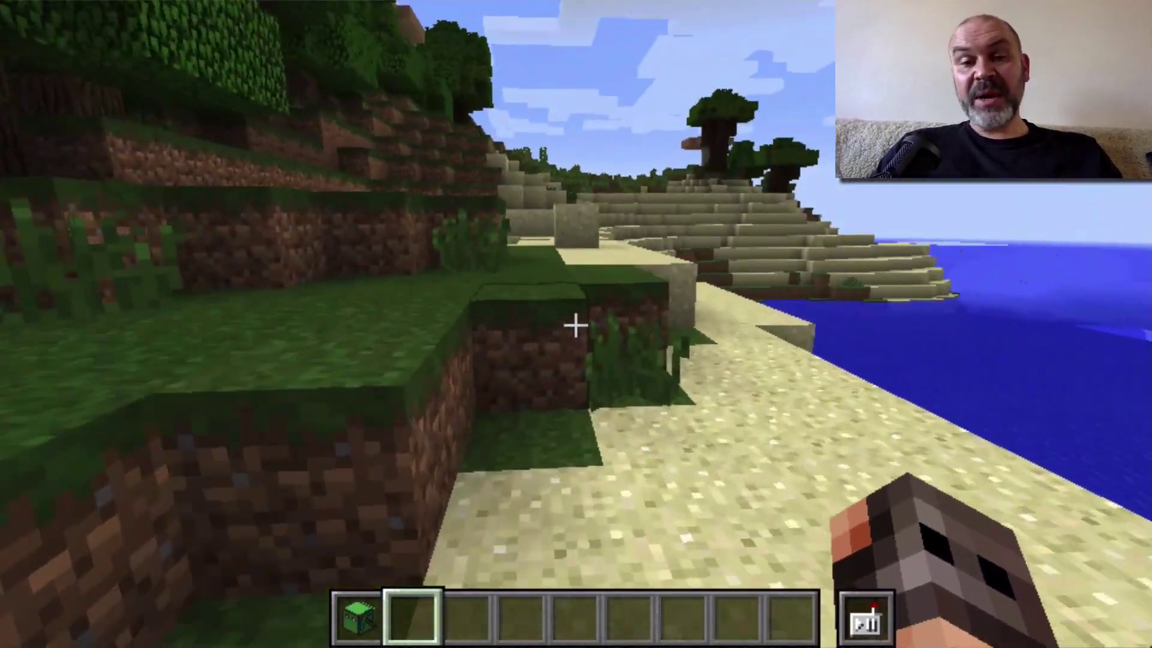
key("w")
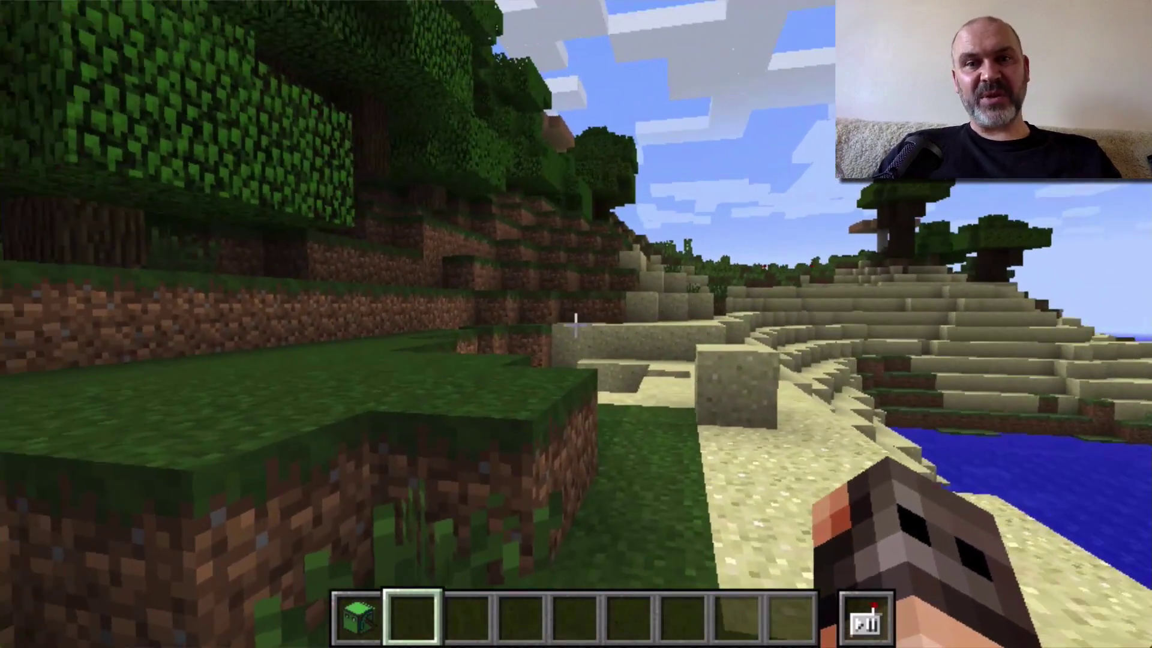
Save the world and quit to the title screen
key("Escape")
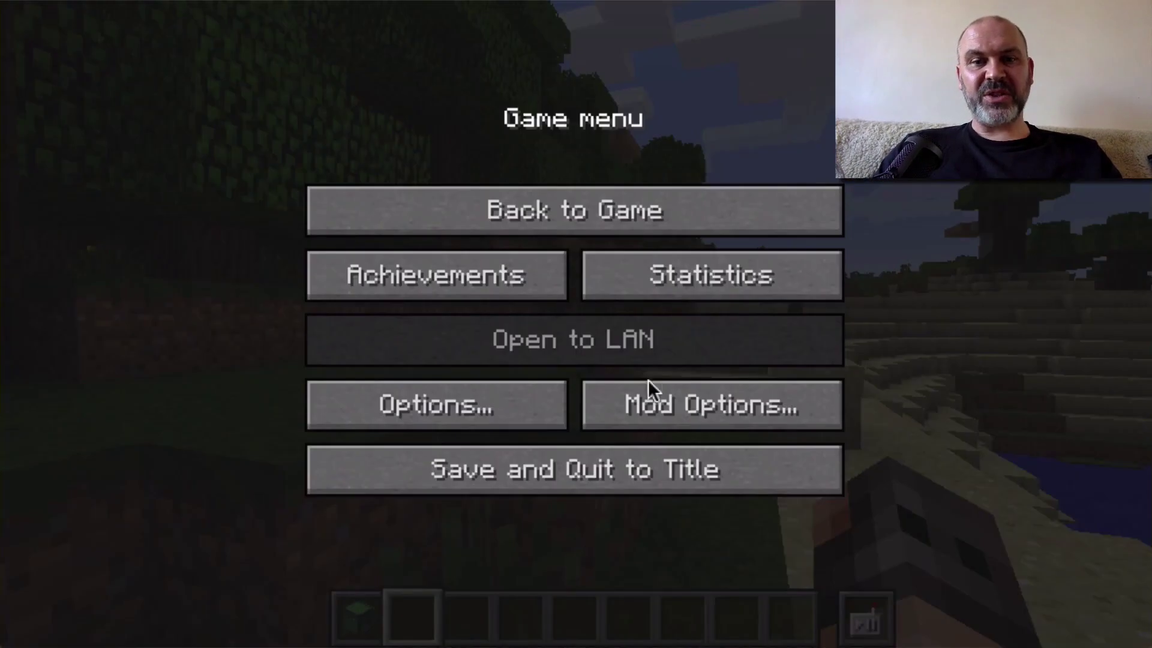
left_click(640, 472)
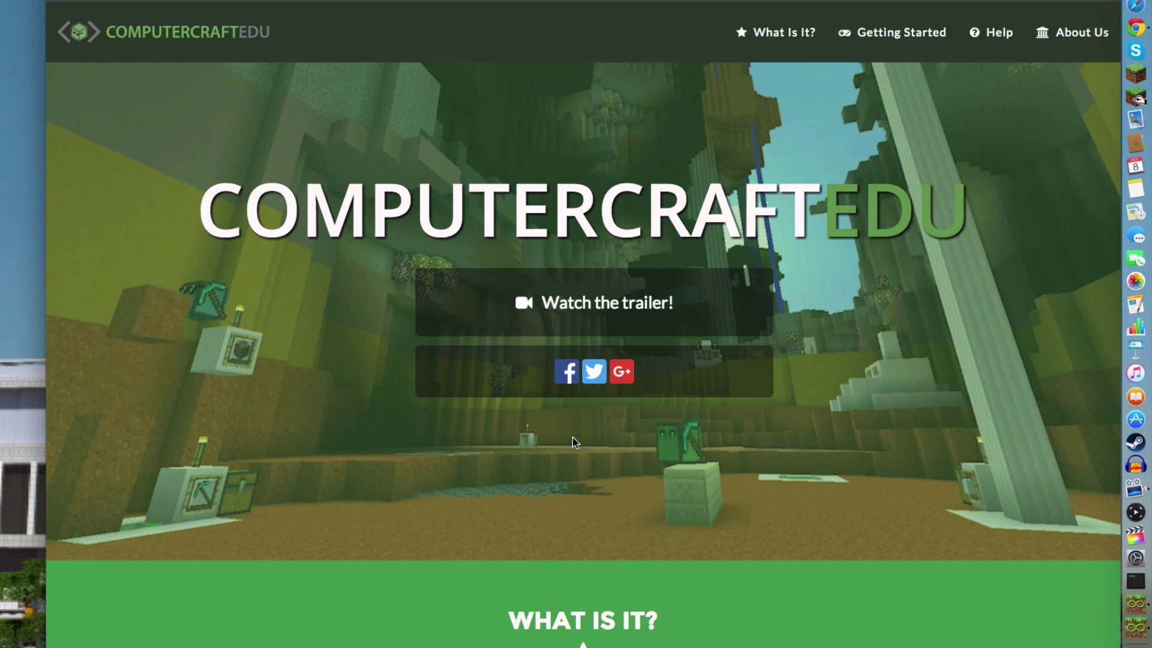
On the ComputerCraftEdu website, open the getting-started instructions for parents and download the mod for 1.7.10
scroll(579, 528, "down", 10)
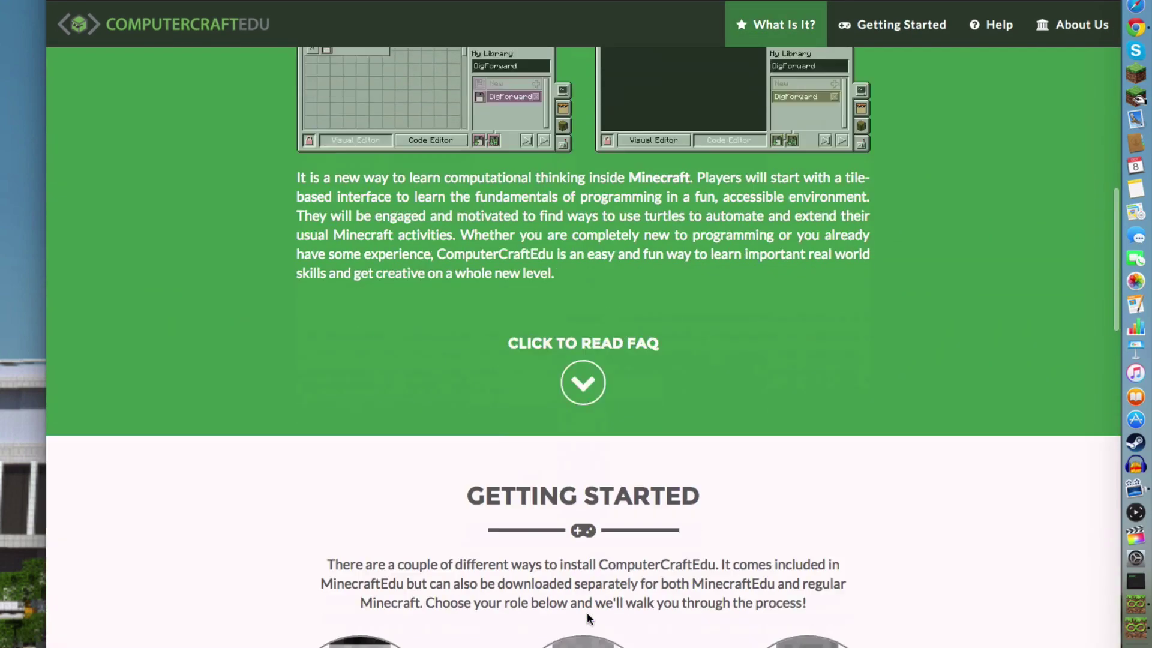
scroll(587, 612, "down", 6)
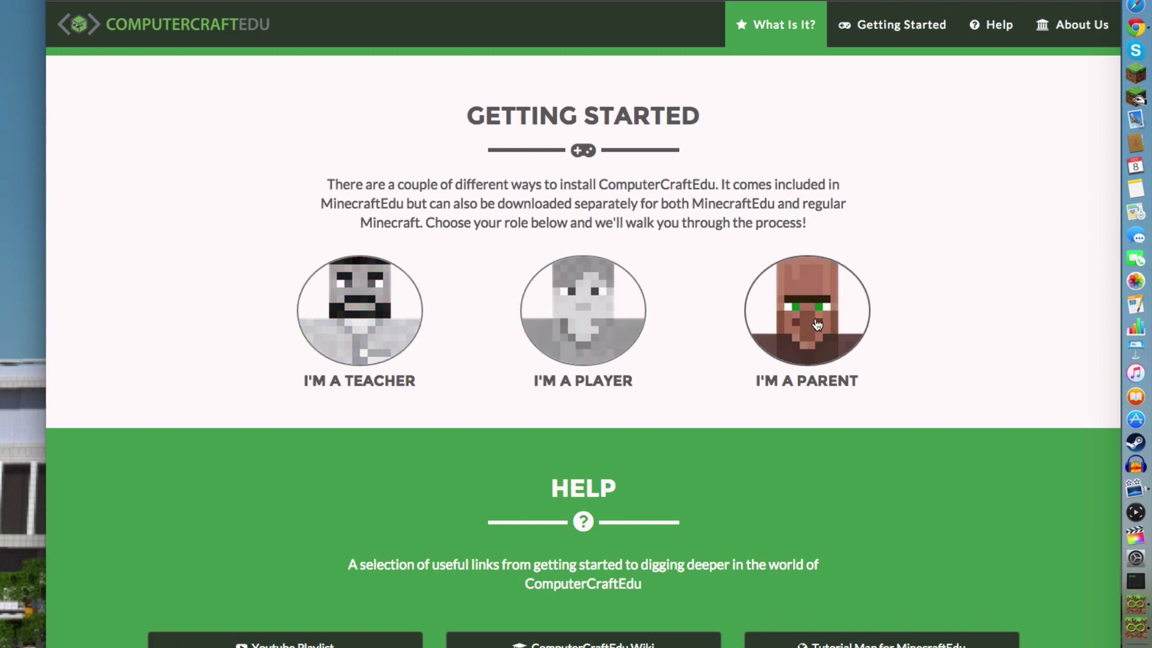
left_click(817, 324)
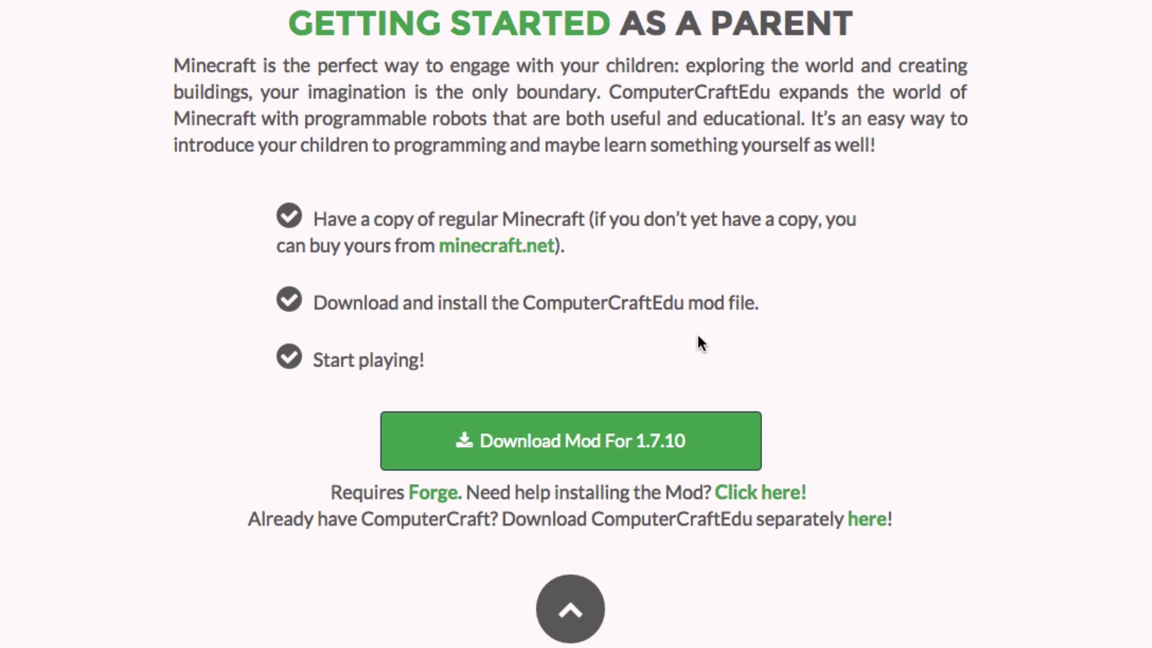
left_click(580, 438)
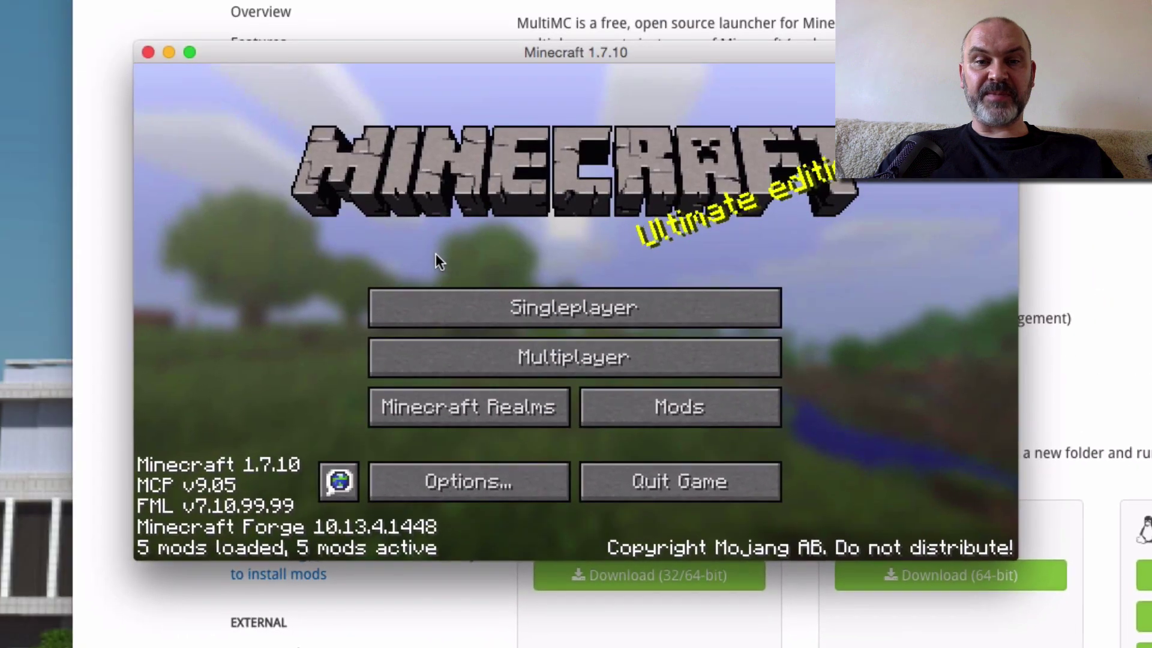
Switch from the Minecraft title screen to MultiMC's console window for the Computercraft instance
key("super+Tab")
key("super+Tab")
key("super+Tab")
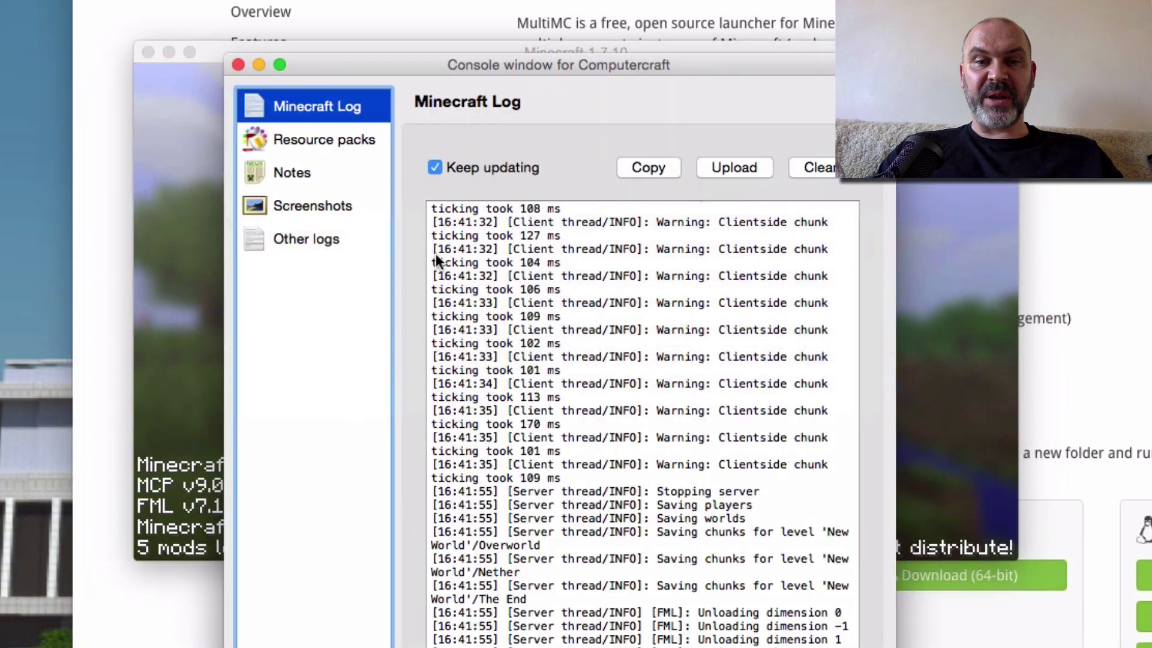
Quit the running Minecraft game from its title screen and bring the MultiMC instance list fully into view
left_click(180, 131)
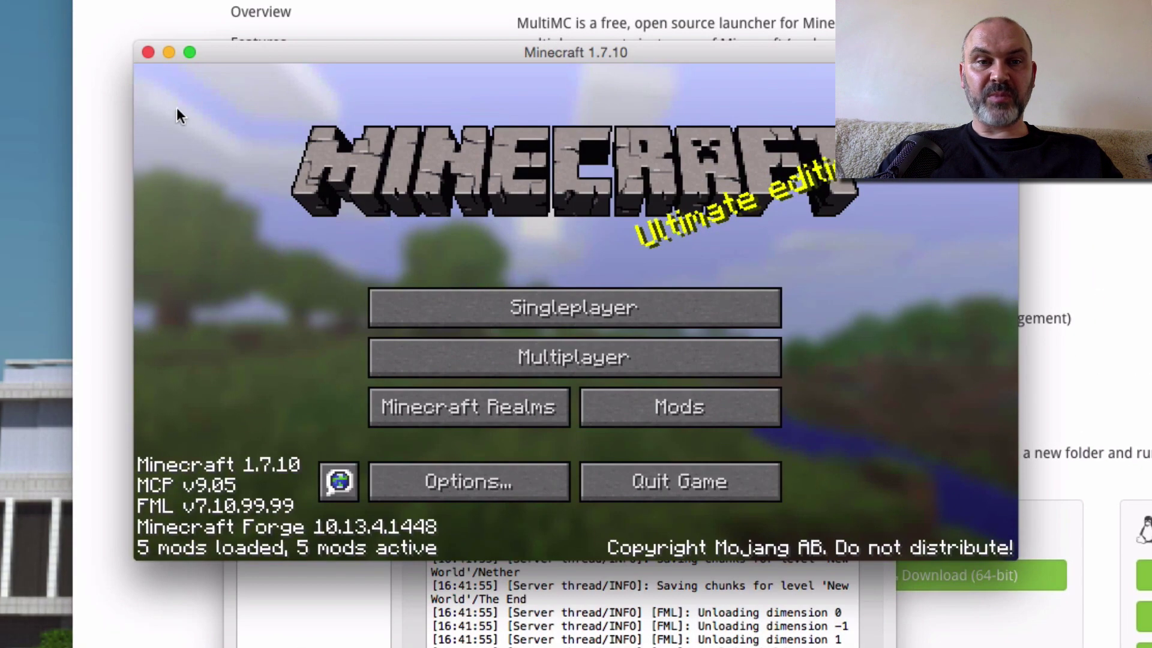
left_click(624, 478)
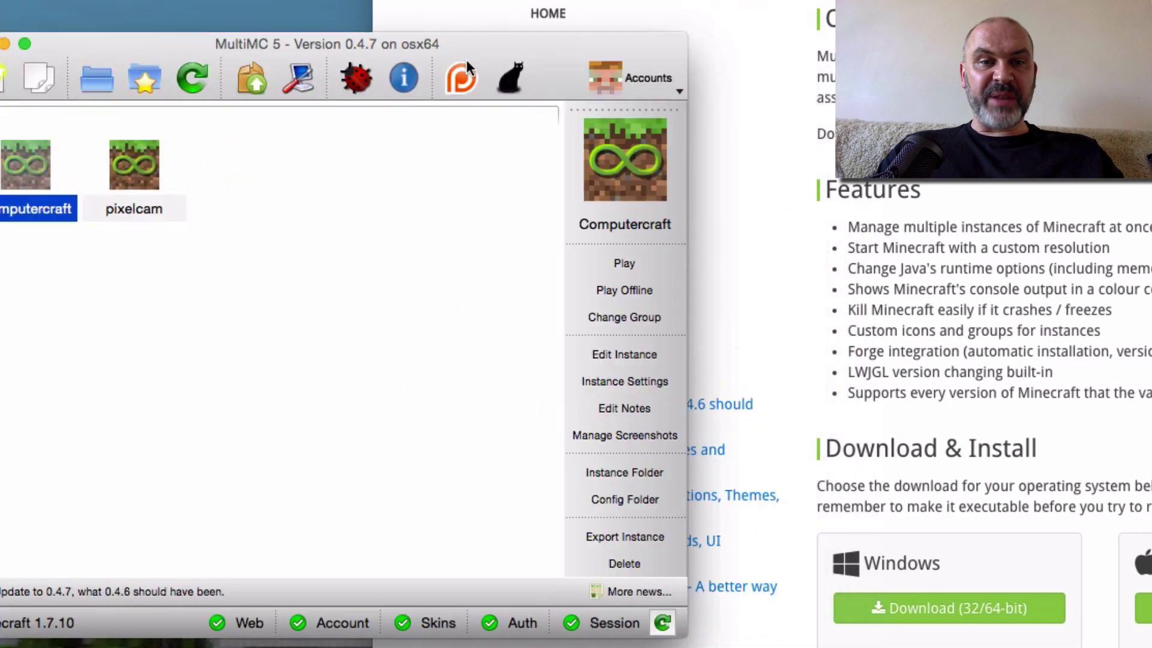
left_click_drag(515, 48, 614, 39)
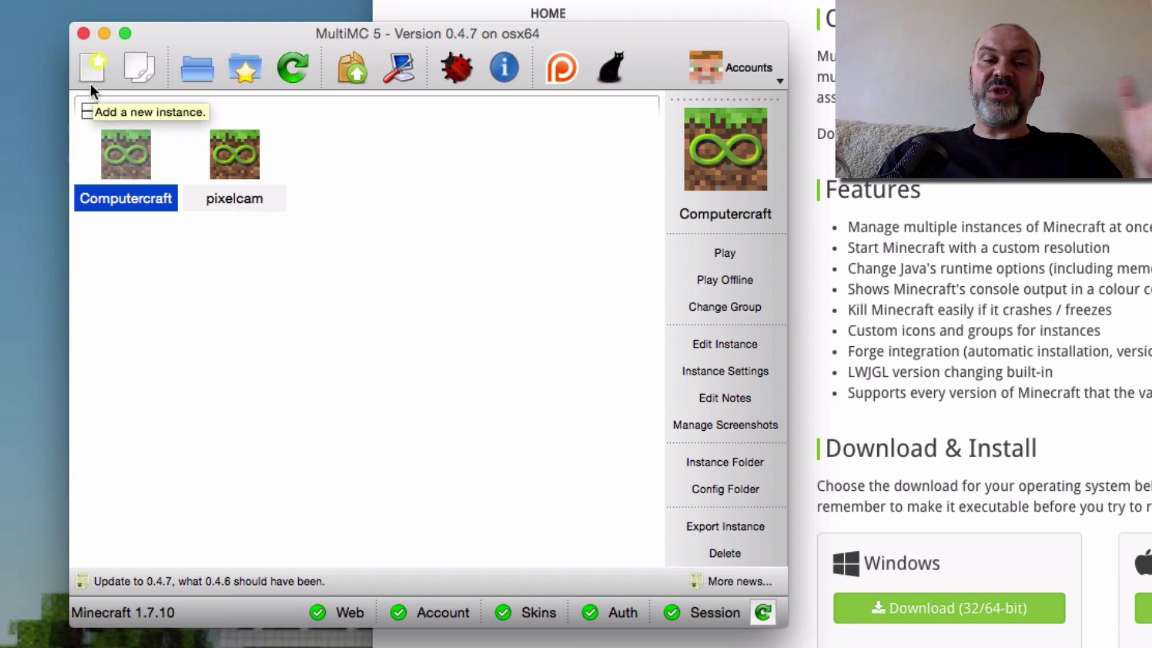
Start a new MultiMC instance and name it ComputercraftEDU TU
left_click(89, 63)
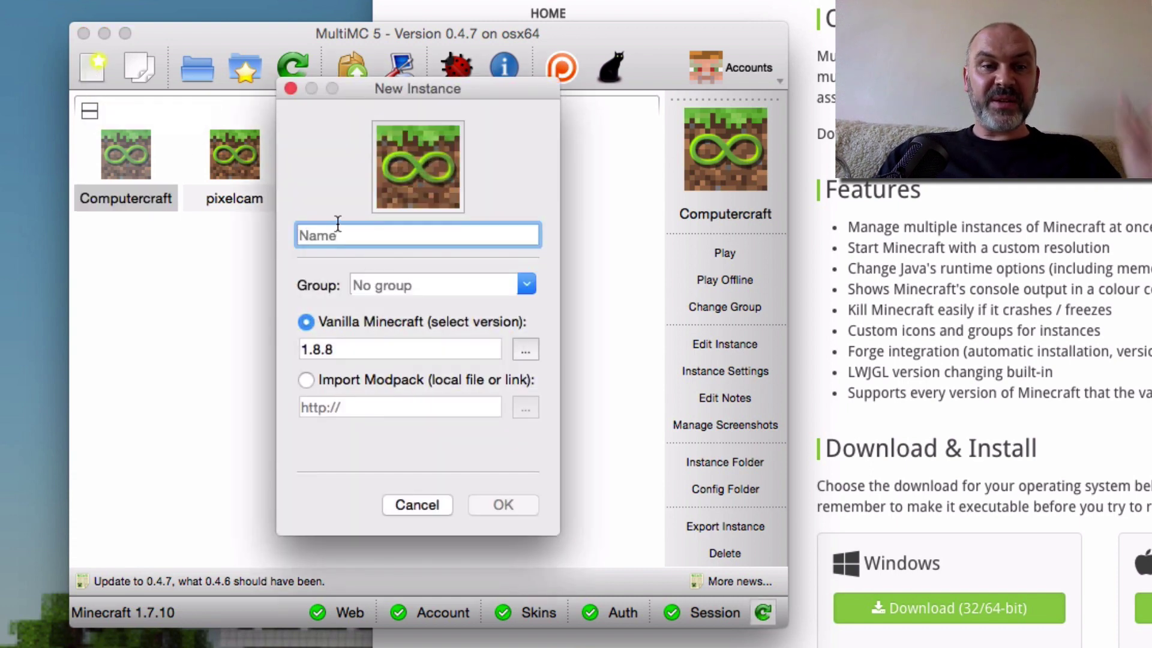
type("Cr")
key("BackSpace")
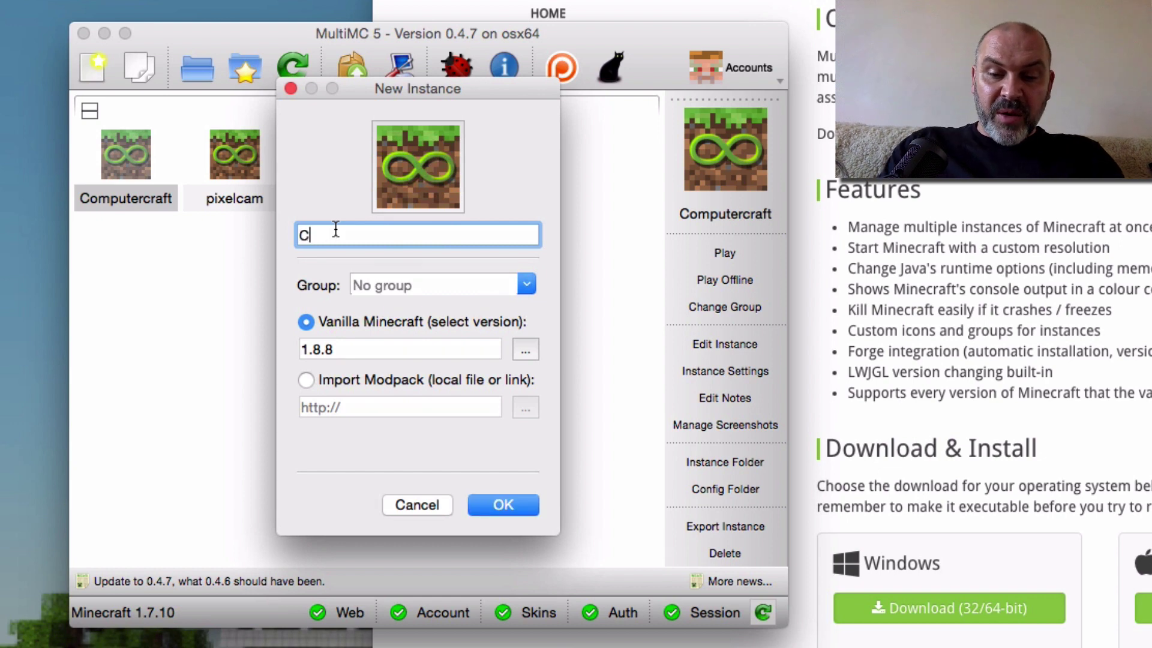
type("ompute")
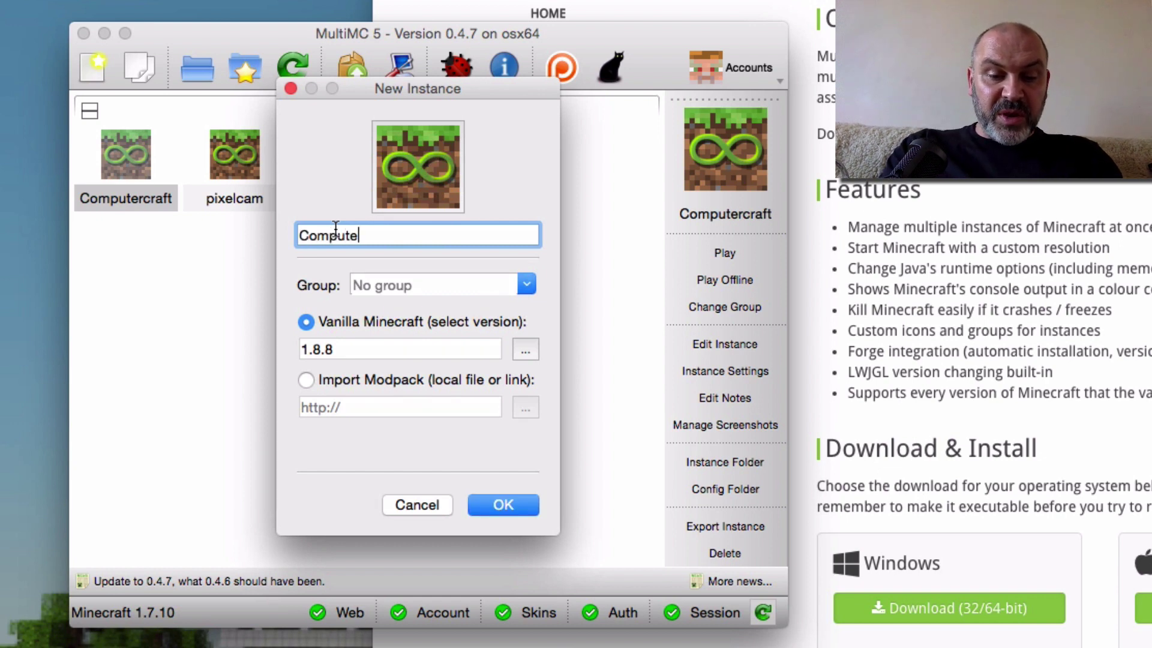
type("rcraftEDU")
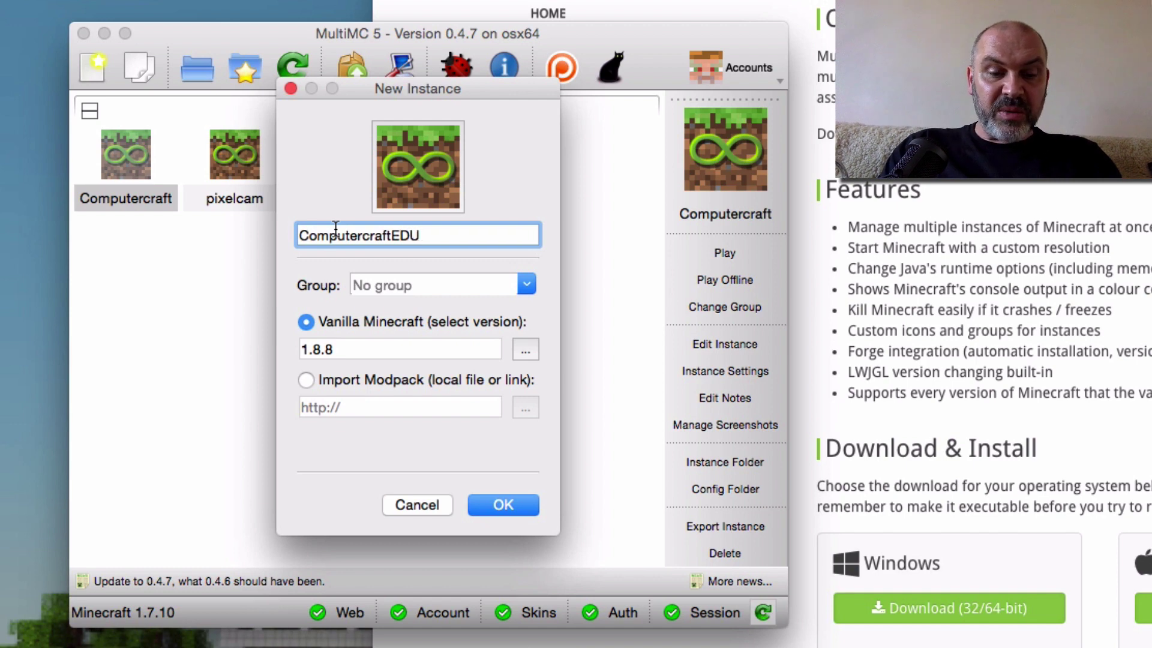
type(" TUT")
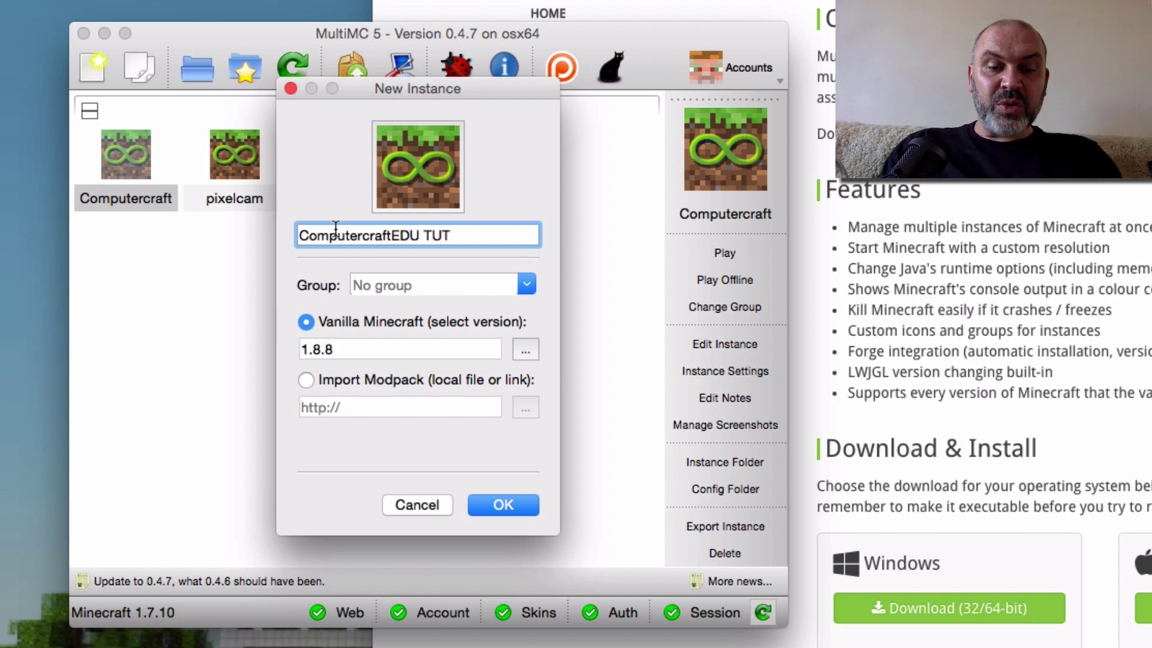
type("I")
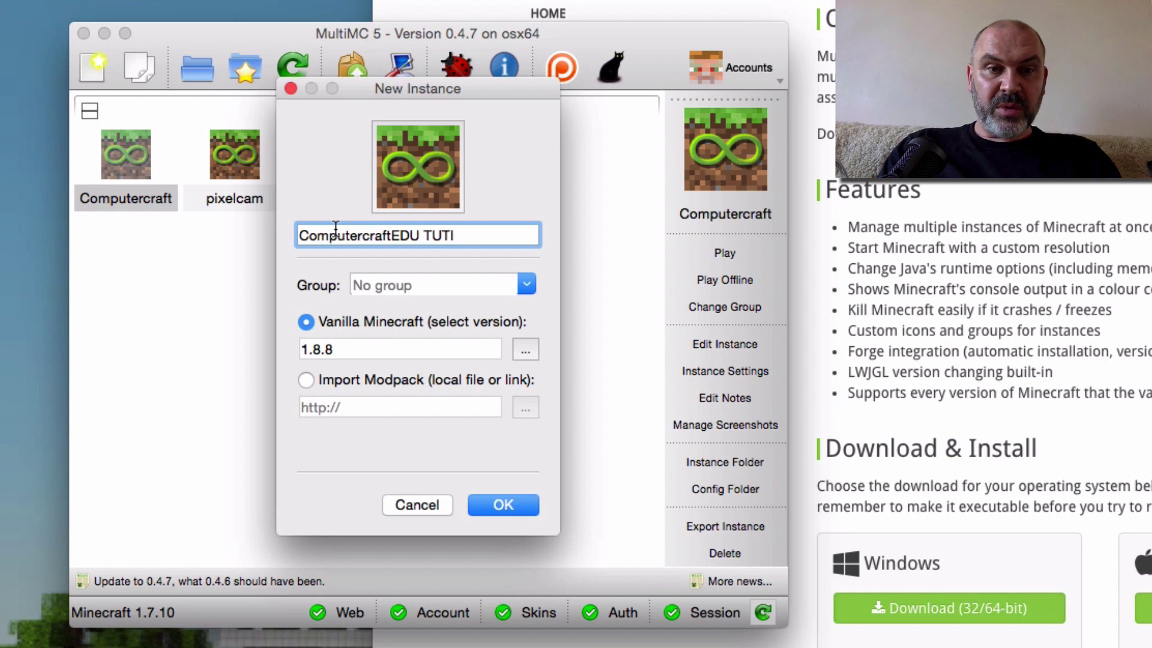
key("BackSpace")
key("BackSpace")
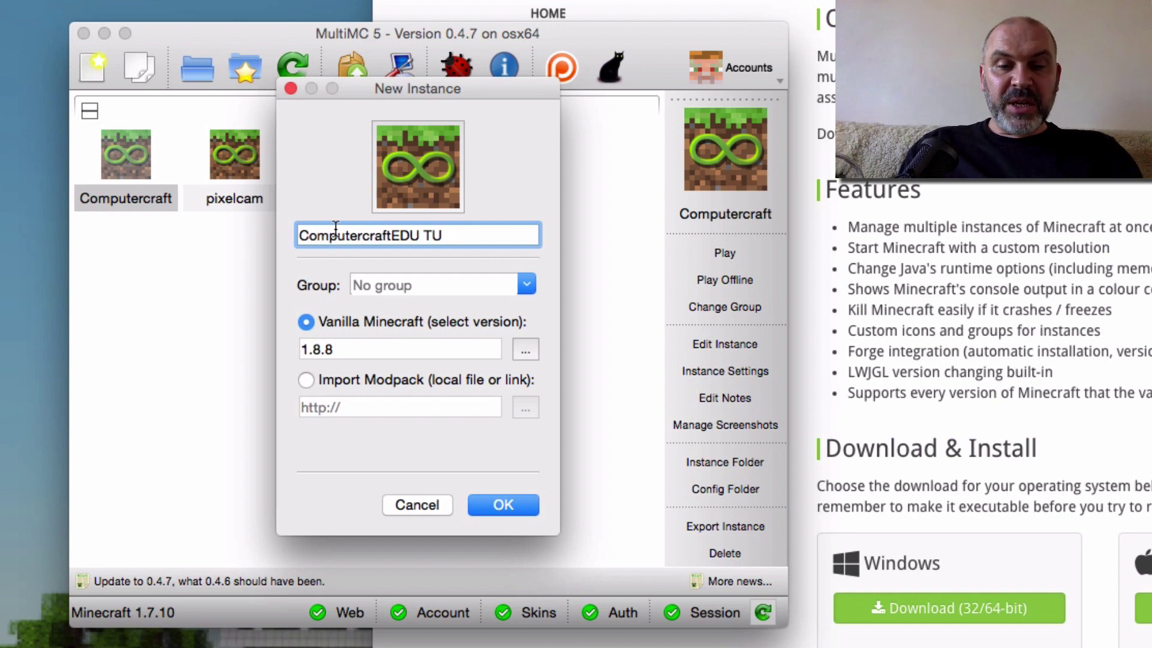
Set the new instance's vanilla Minecraft version to 1.7.10 and create the instance
left_click(520, 353)
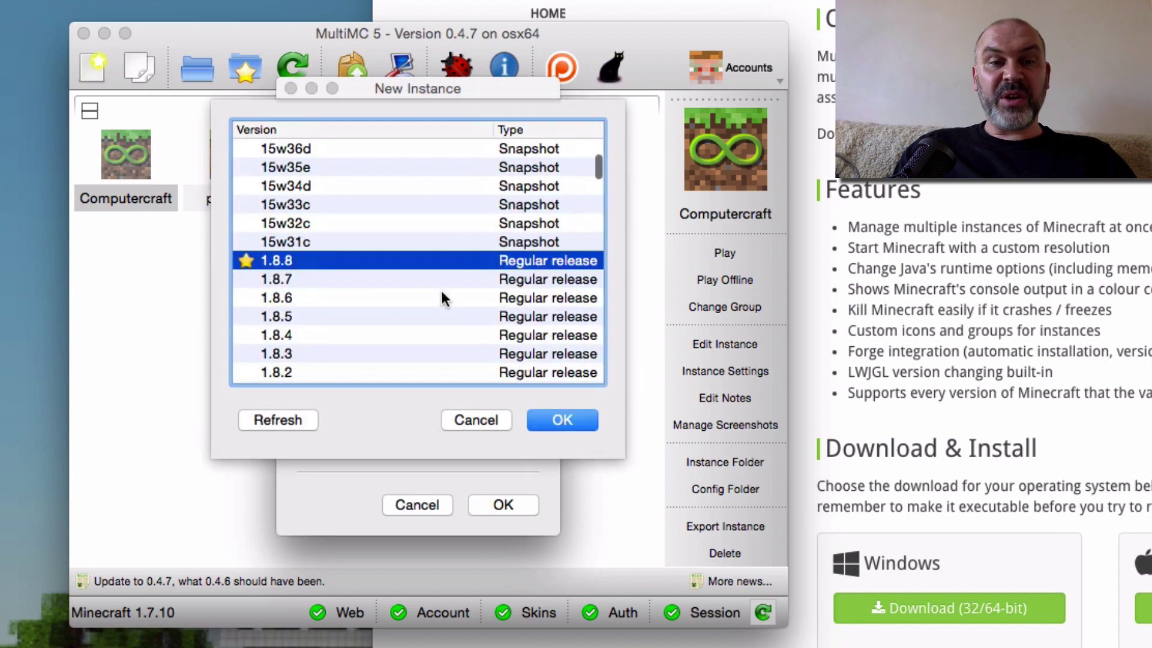
scroll(412, 282, "down", 5)
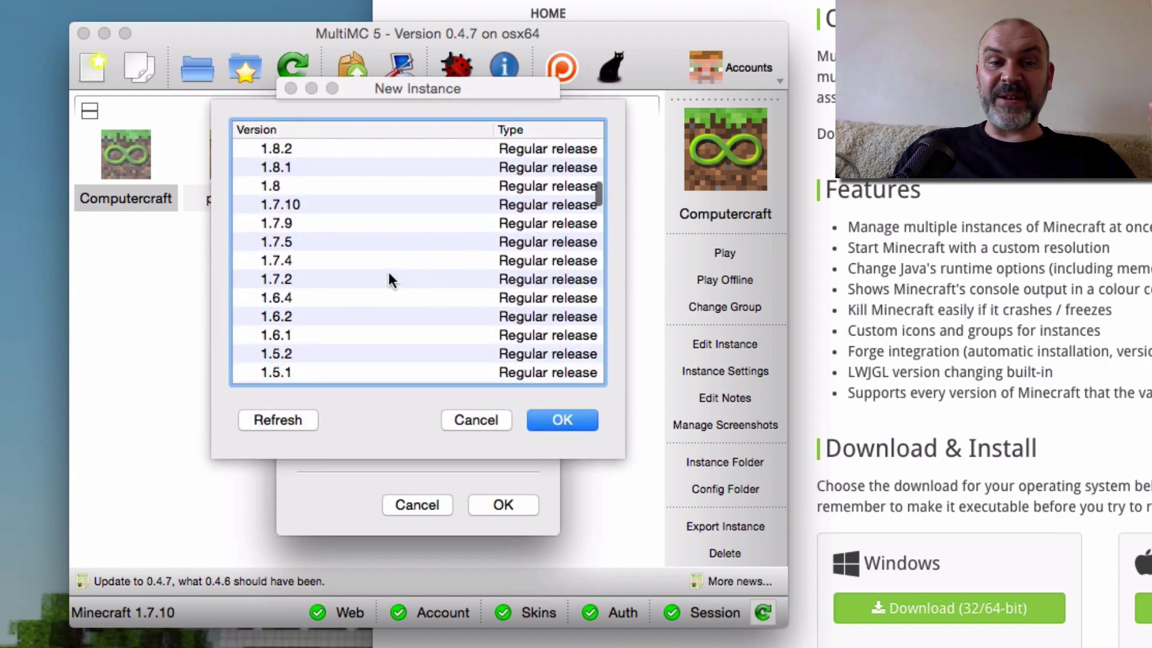
left_click(308, 206)
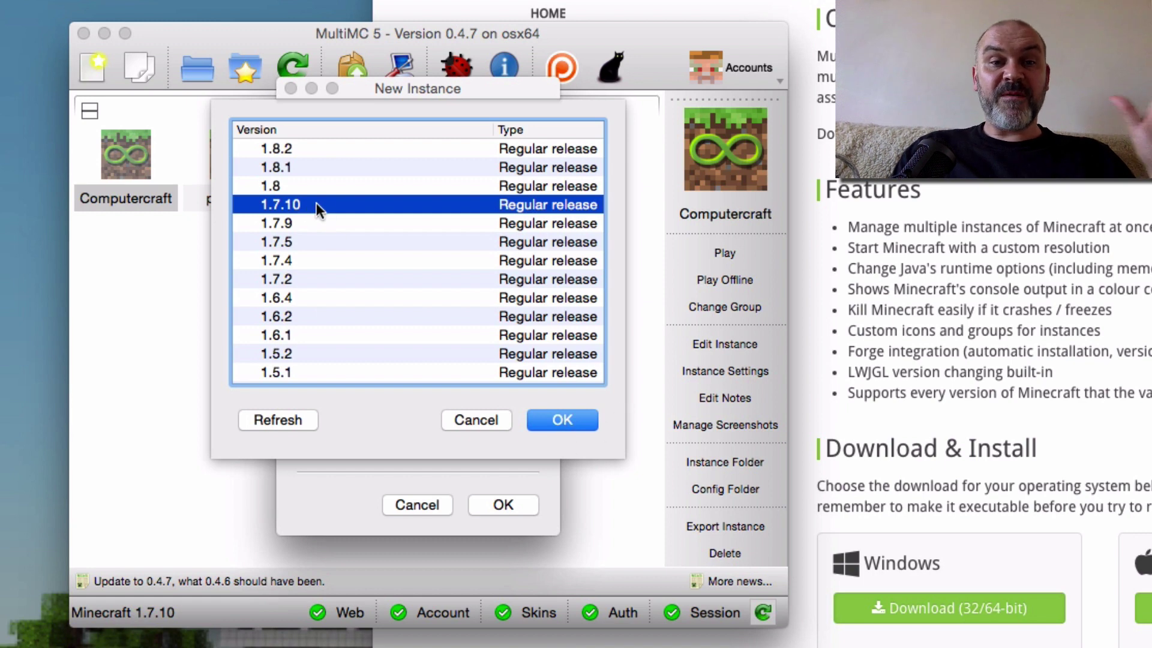
left_click(550, 418)
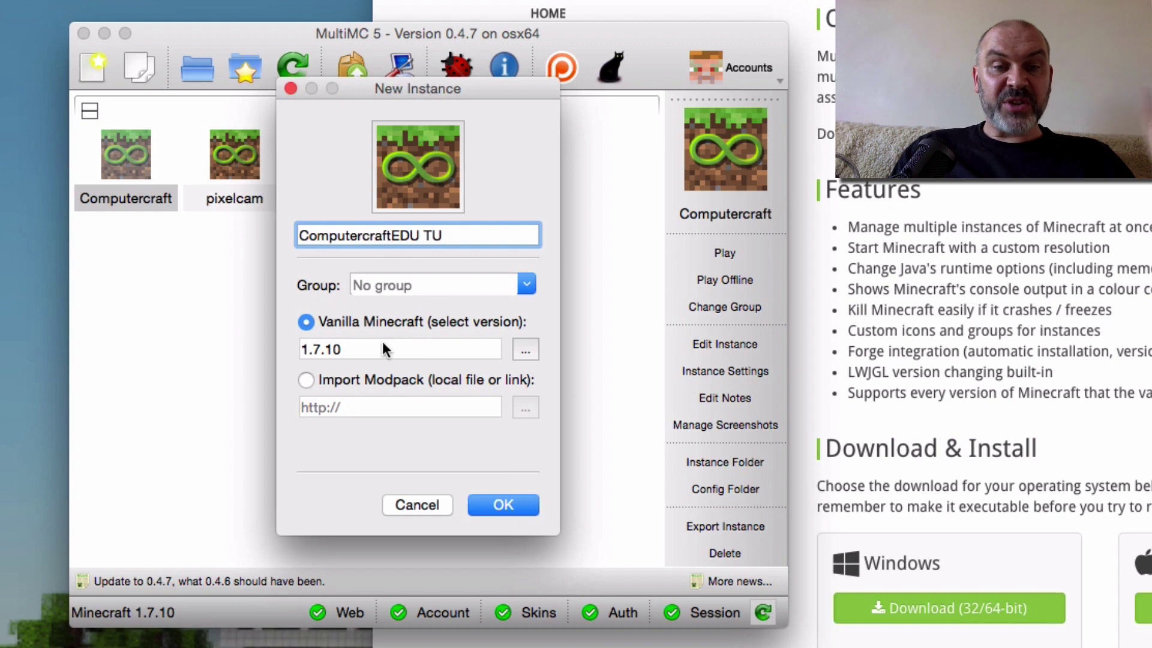
left_click(513, 504)
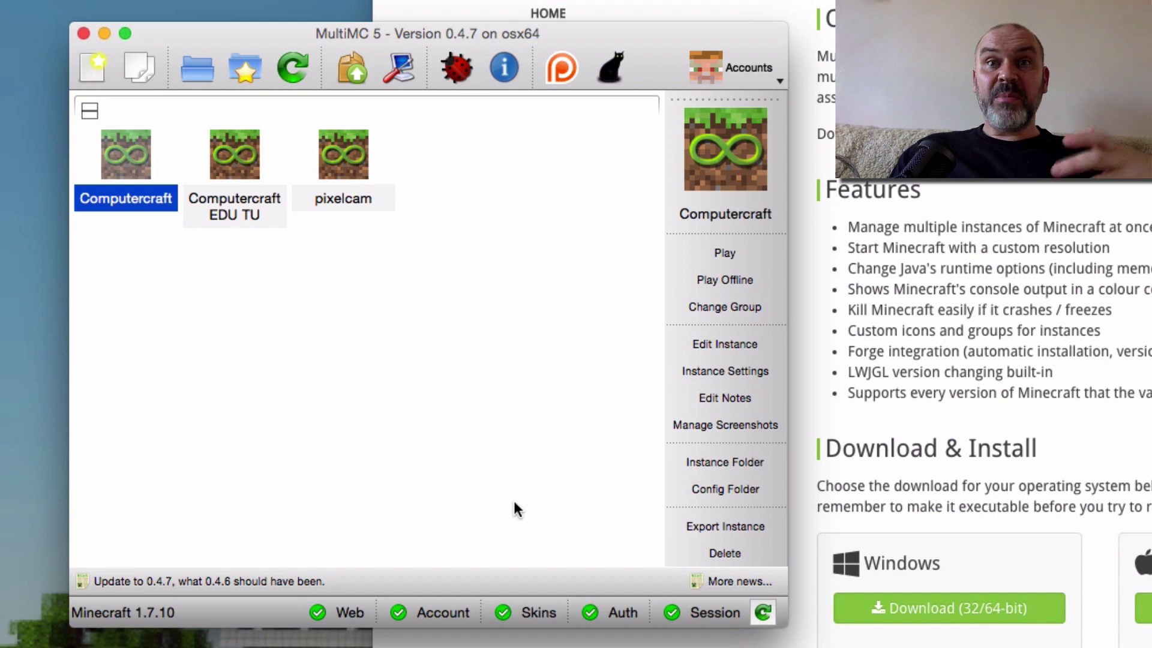
Open the ComputercraftEDU TU instance for editing and examine its version list, loader mods, and Java, game window and custom command settings
left_click(243, 160)
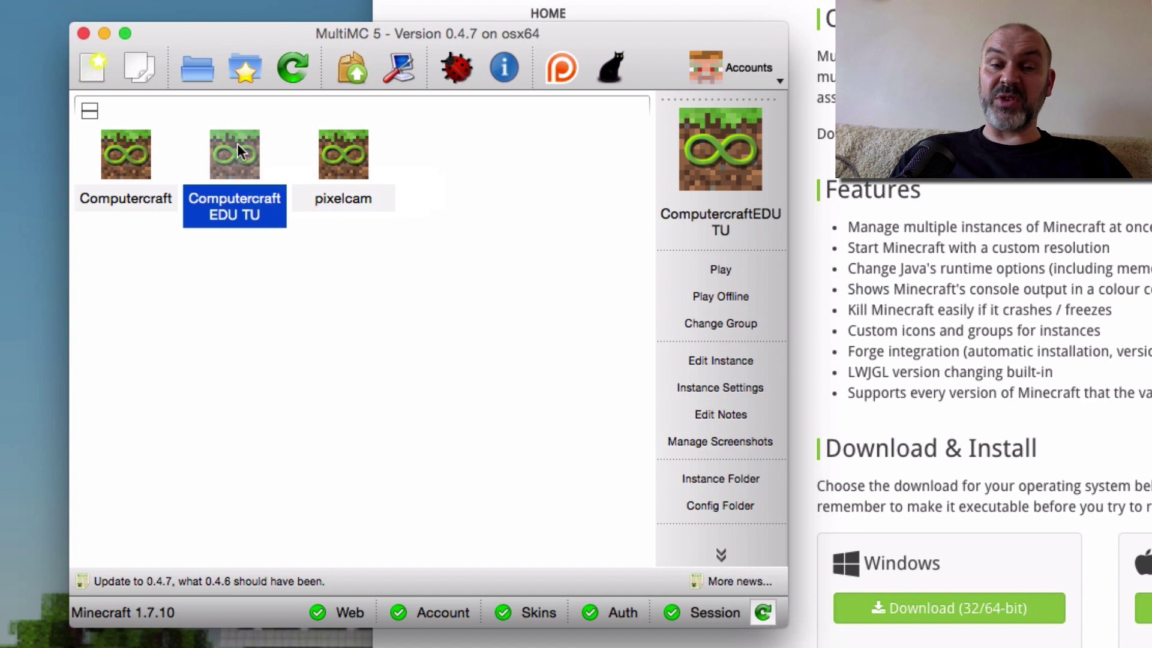
left_click(707, 360)
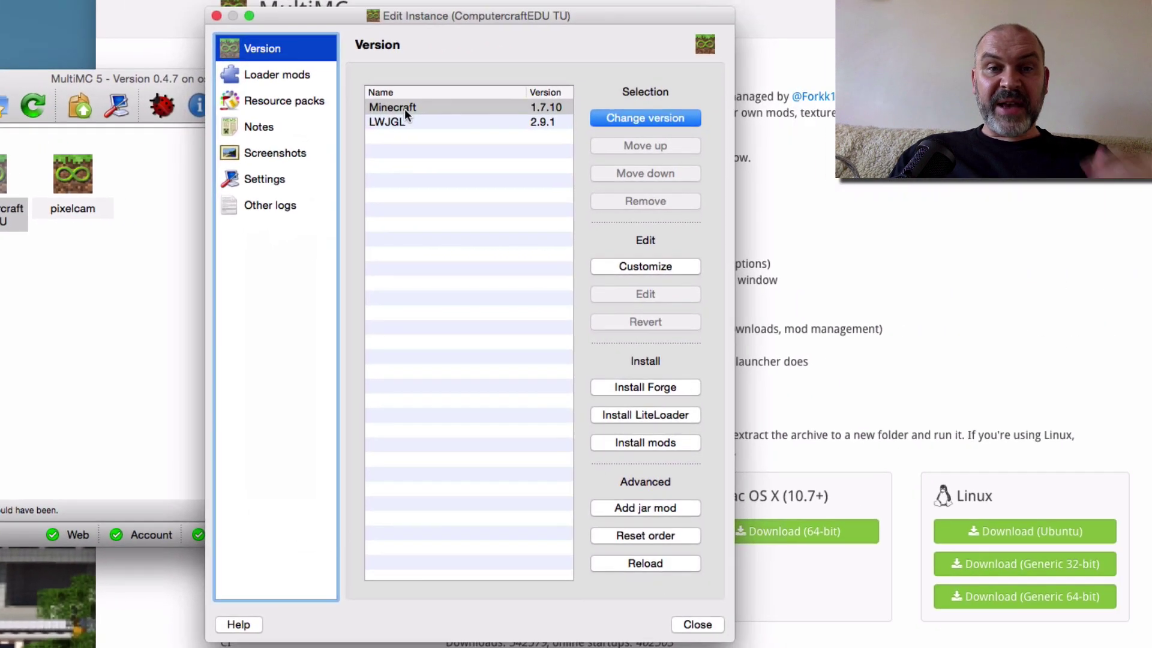
left_click(257, 73)
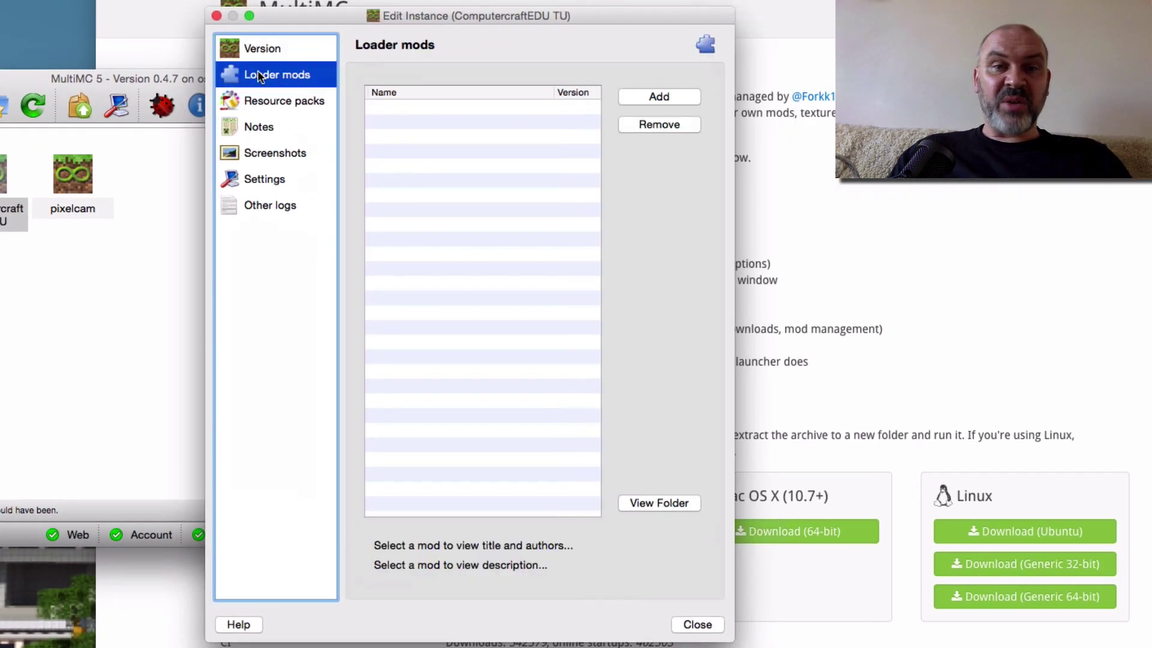
left_click(258, 49)
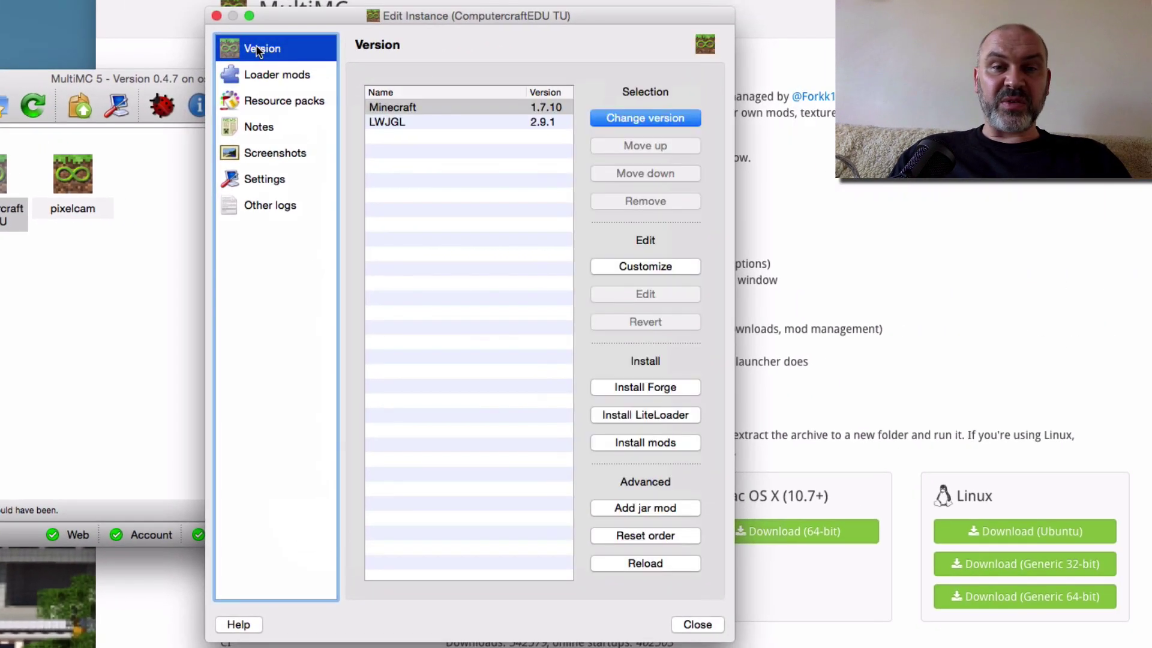
left_click(278, 187)
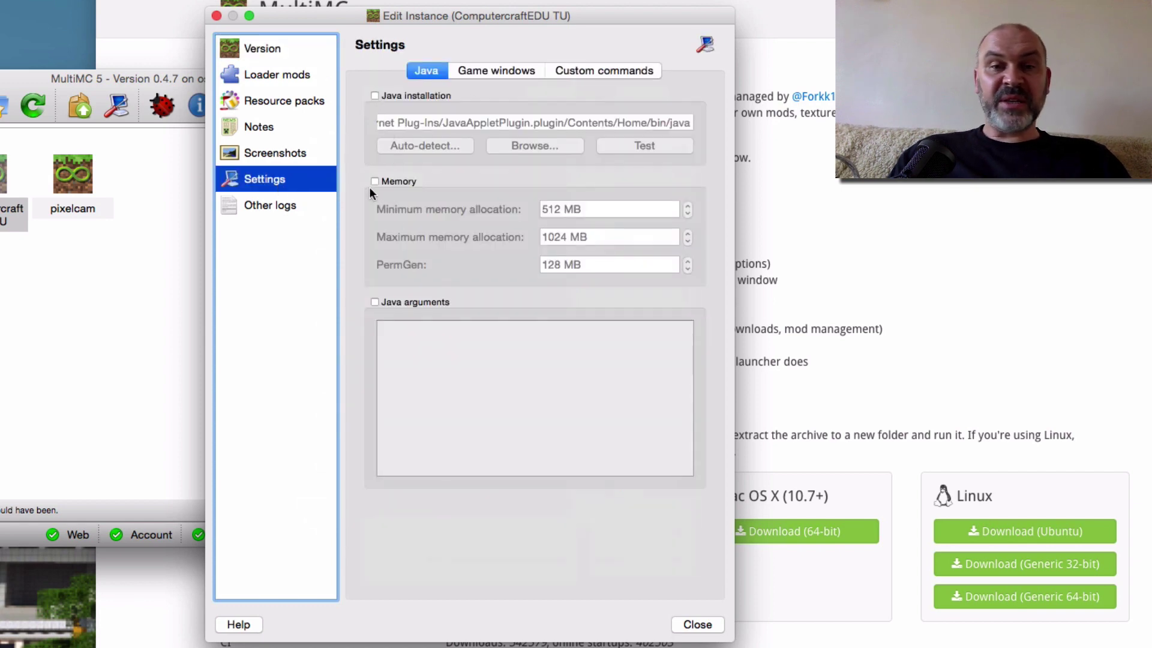
left_click(494, 70)
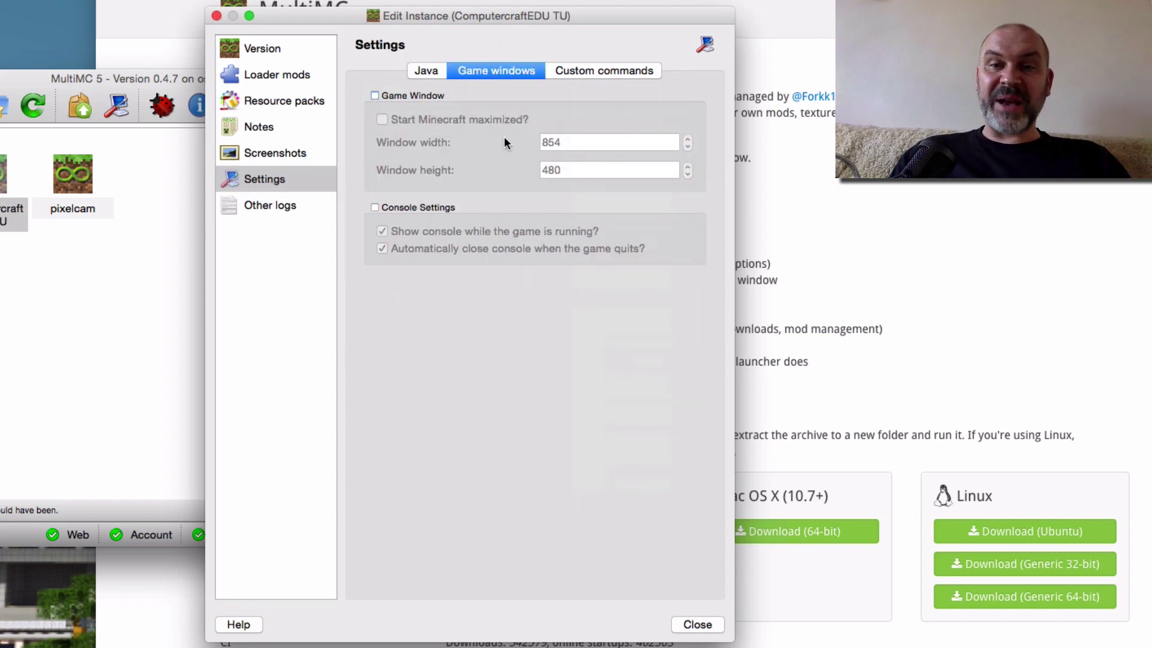
left_click(628, 68)
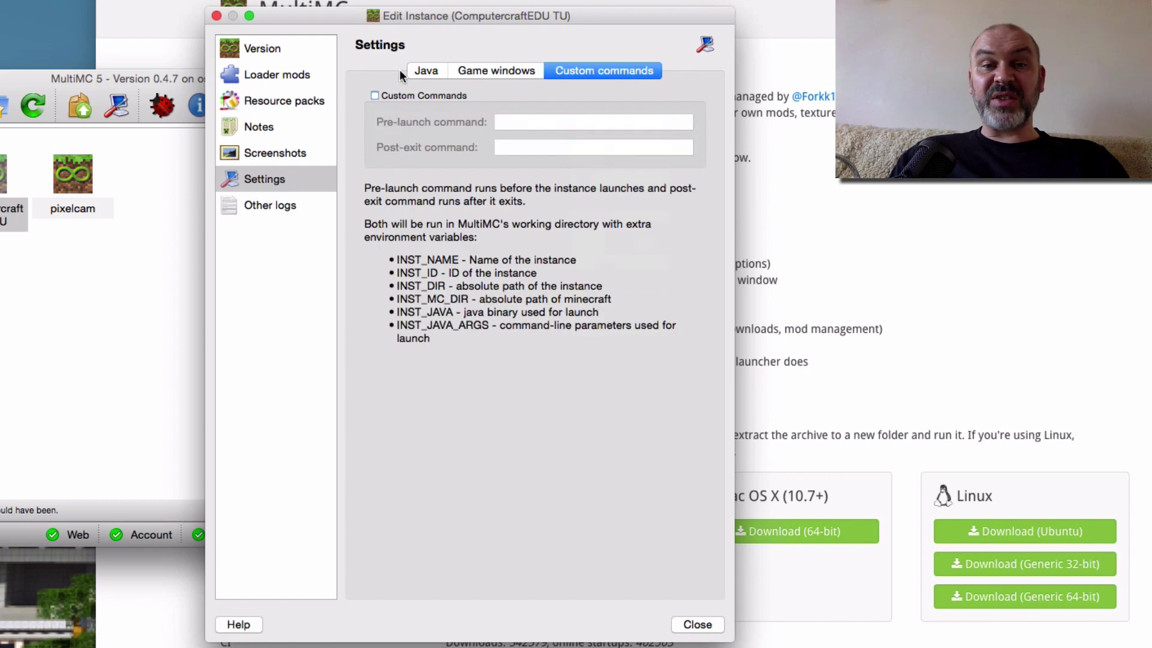
left_click(416, 71)
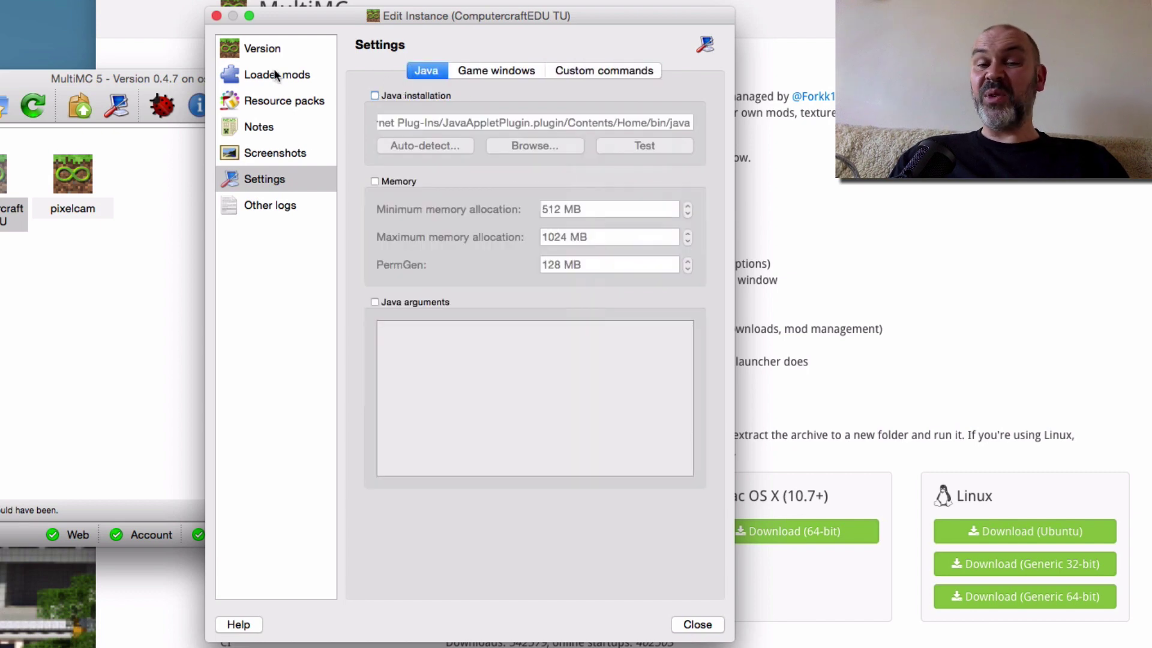
left_click(268, 52)
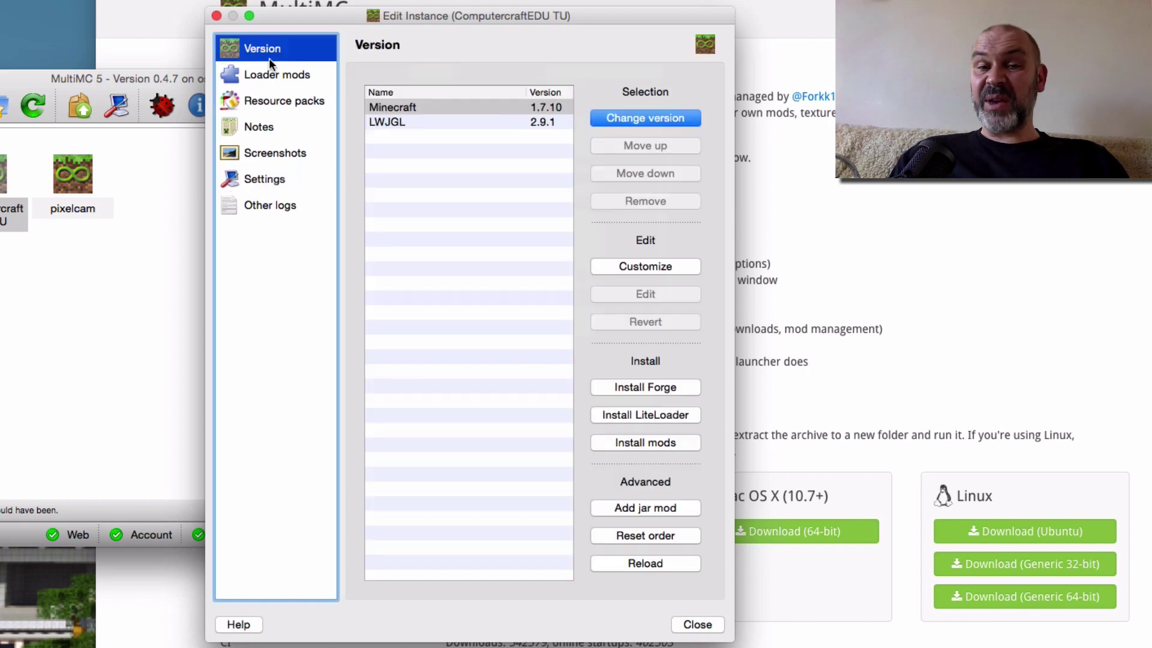
Install Forge 10.13.4.1448 in the ComputercraftEDU TU instance and close the instance editor
left_click(638, 387)
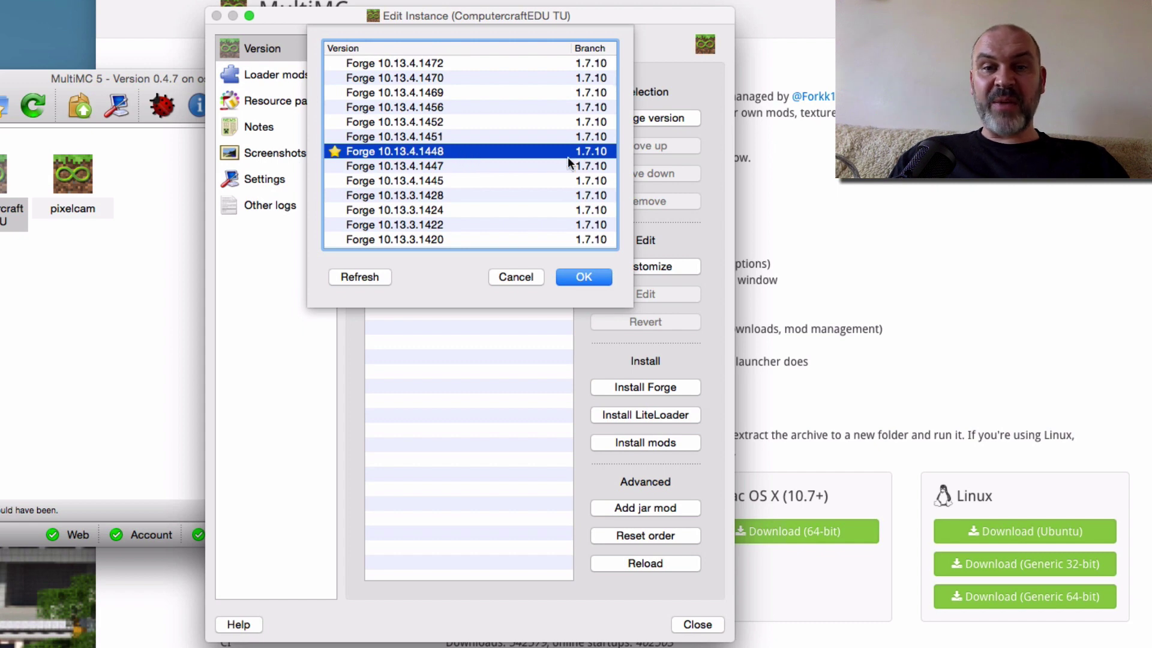
left_click(580, 270)
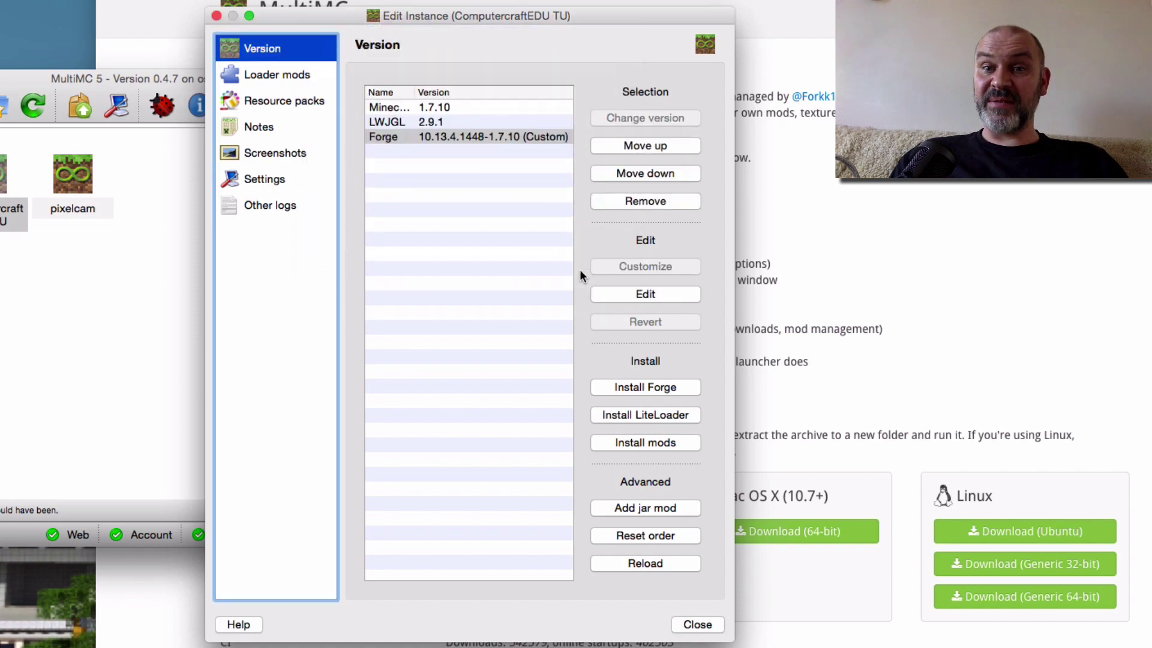
left_click(703, 624)
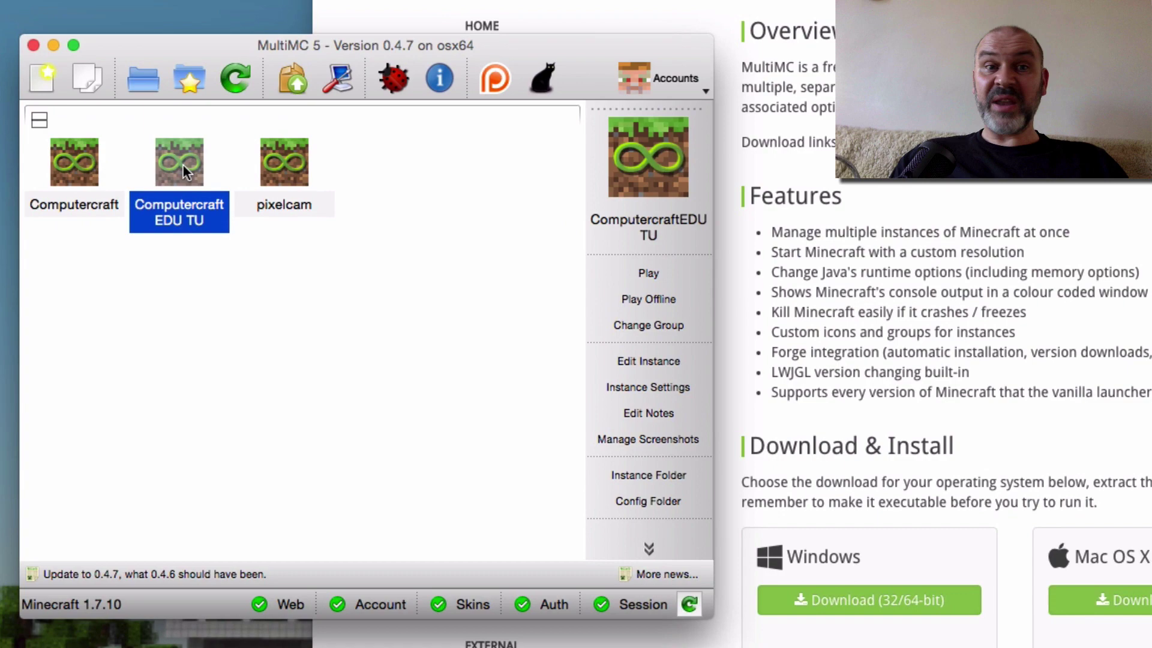
Launch the ComputercraftEDU TU instance once and quit the game from its title screen
double_click(182, 163)
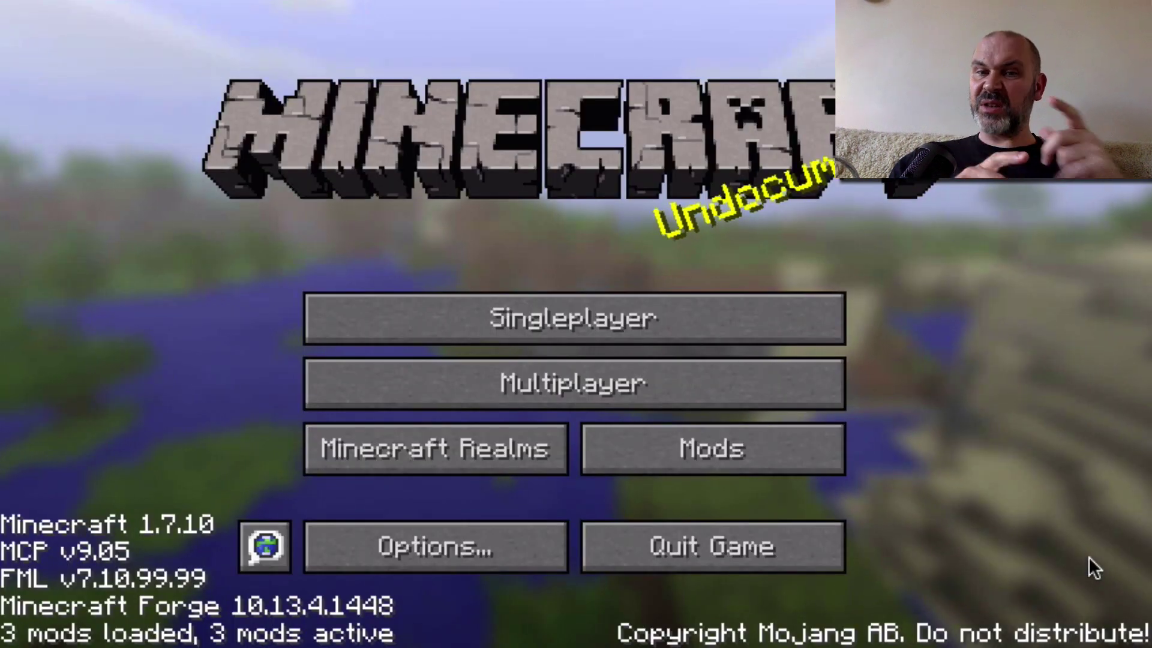
left_click(708, 534)
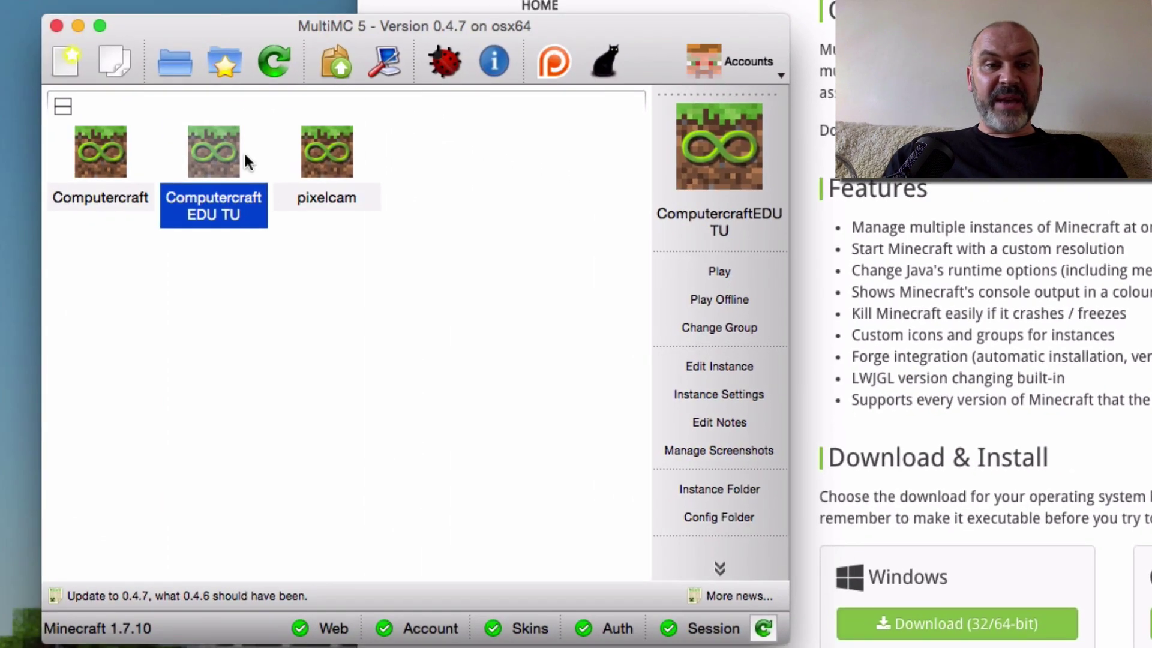
Open the ComputercraftEDU TU instance's folder and go to the mods folder inside its minecraft folder
left_click(714, 489)
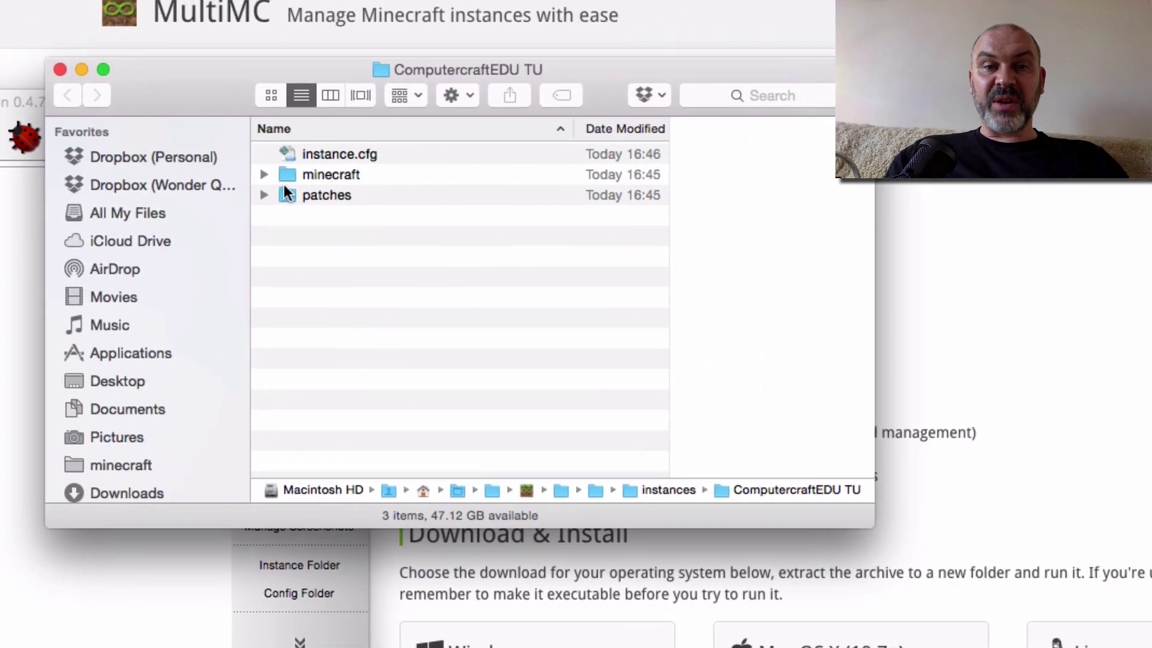
double_click(322, 172)
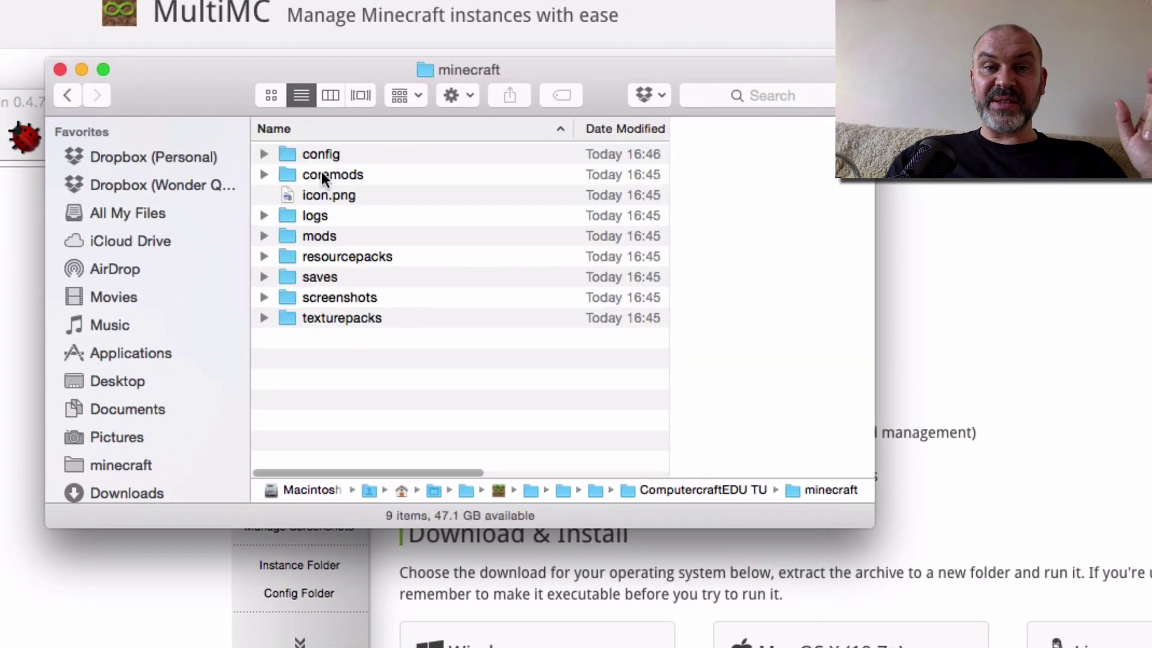
double_click(320, 236)
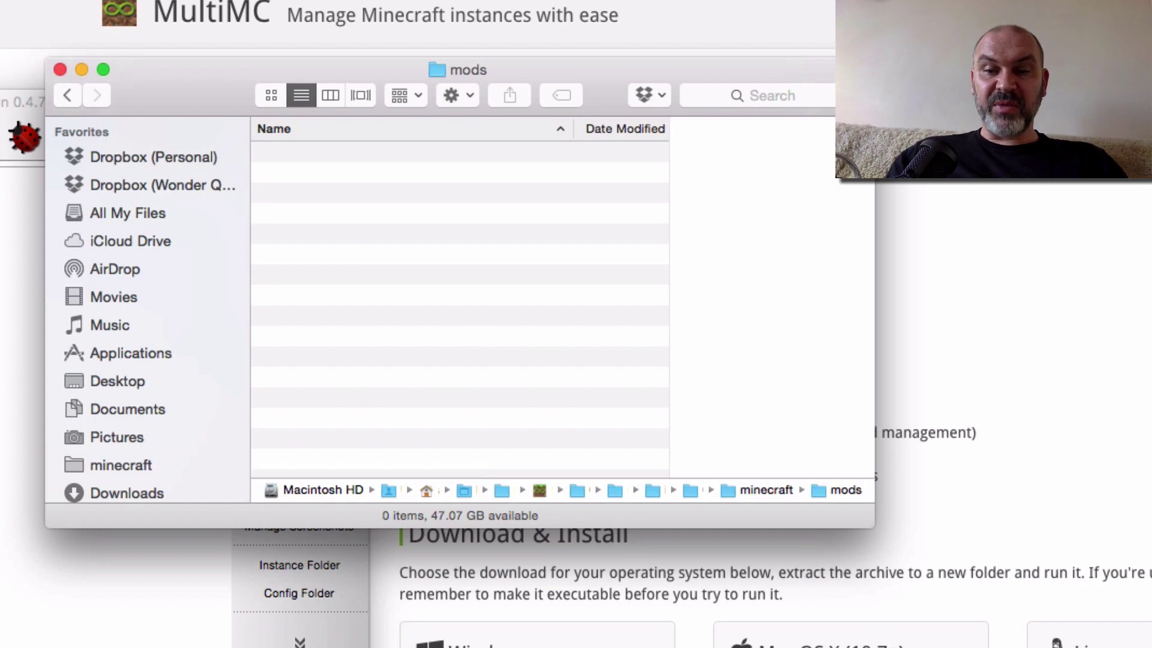
Place the downloaded ComputerCraftPlusComputerCraftEdu1.74.jar file in the instance's mods folder and switch back to MultiMC
left_click(662, 645)
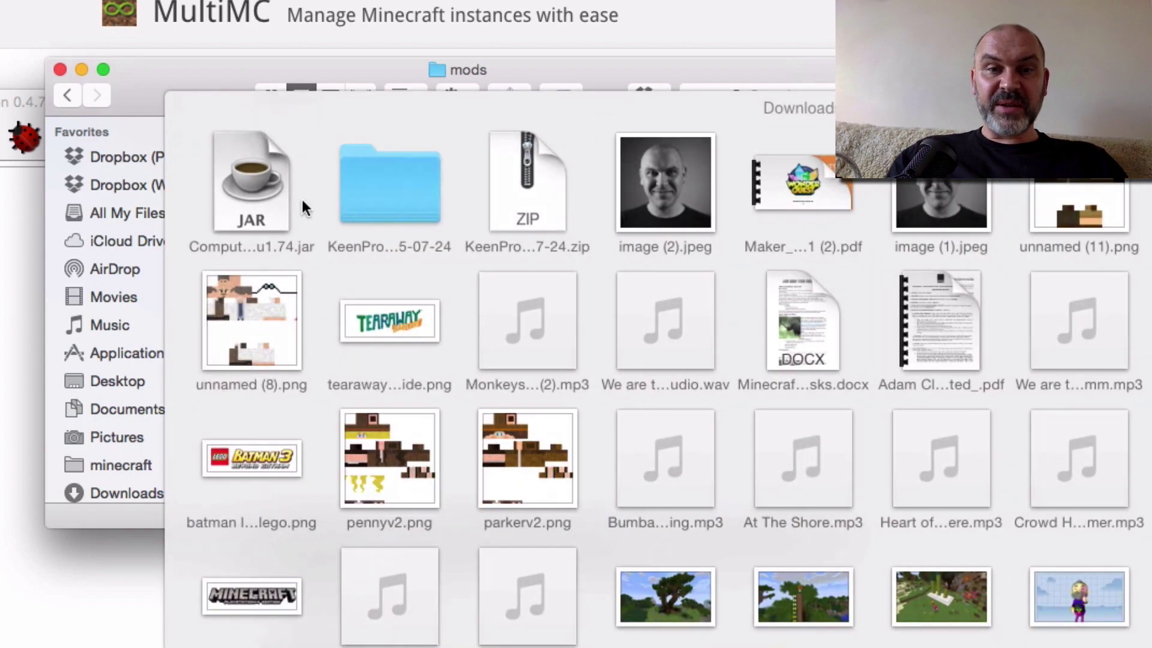
left_click_drag(261, 187, 457, 284)
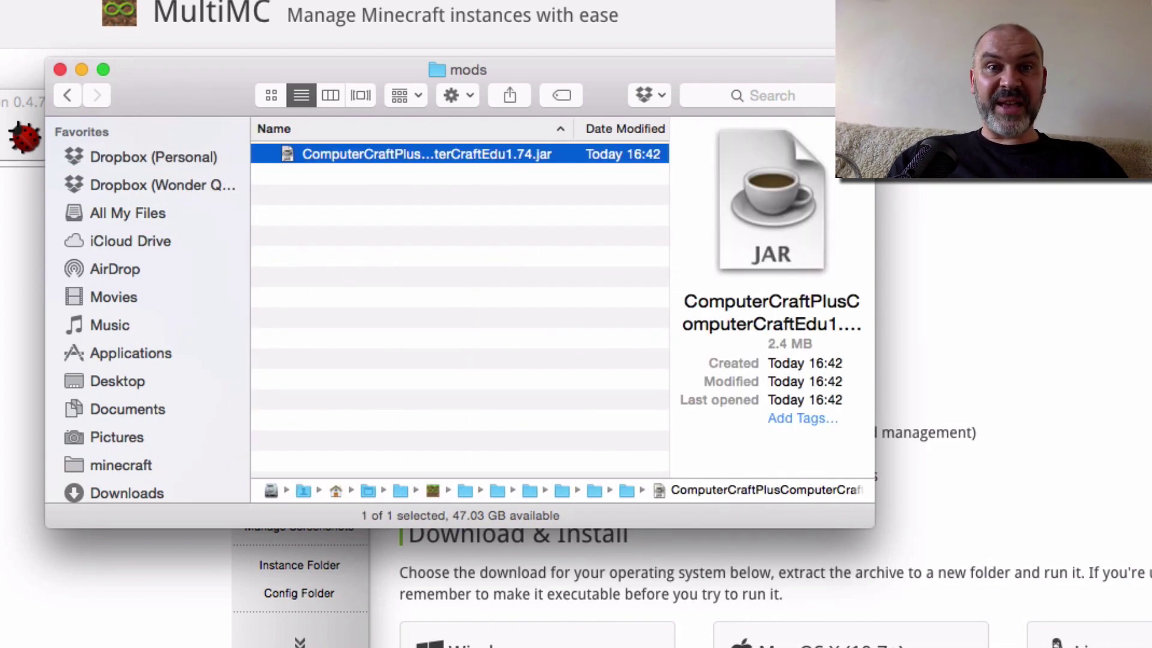
left_click(7, 274)
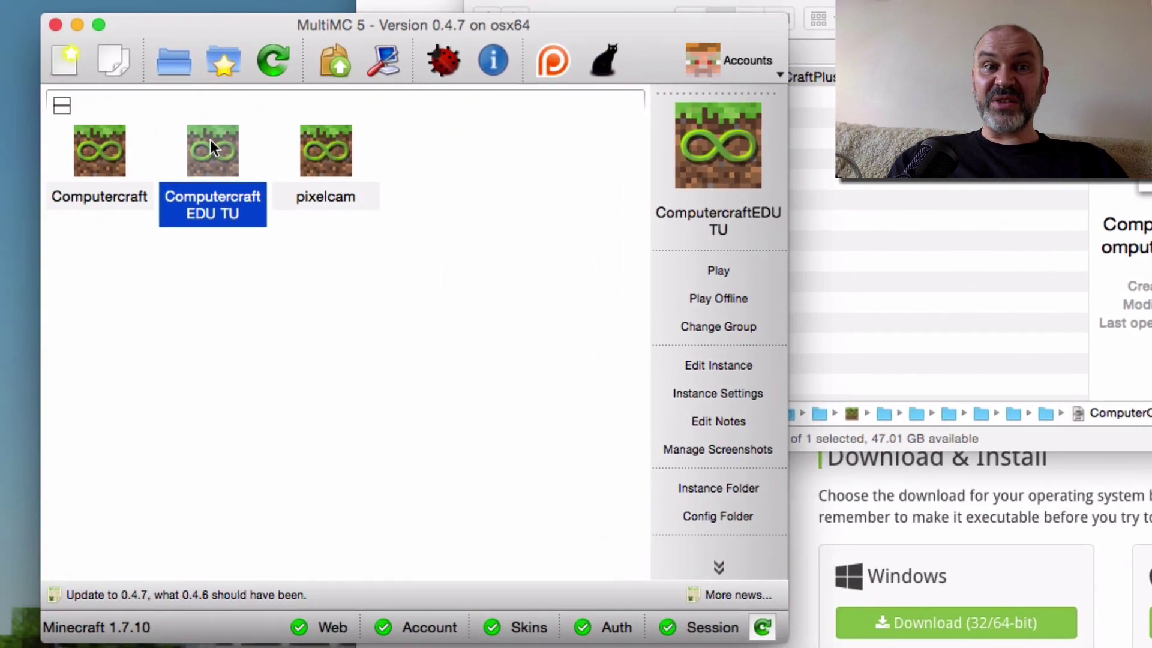
Launch the ComputercraftEDU TU instance and create and enter a new singleplayer world in Creative mode
double_click(210, 147)
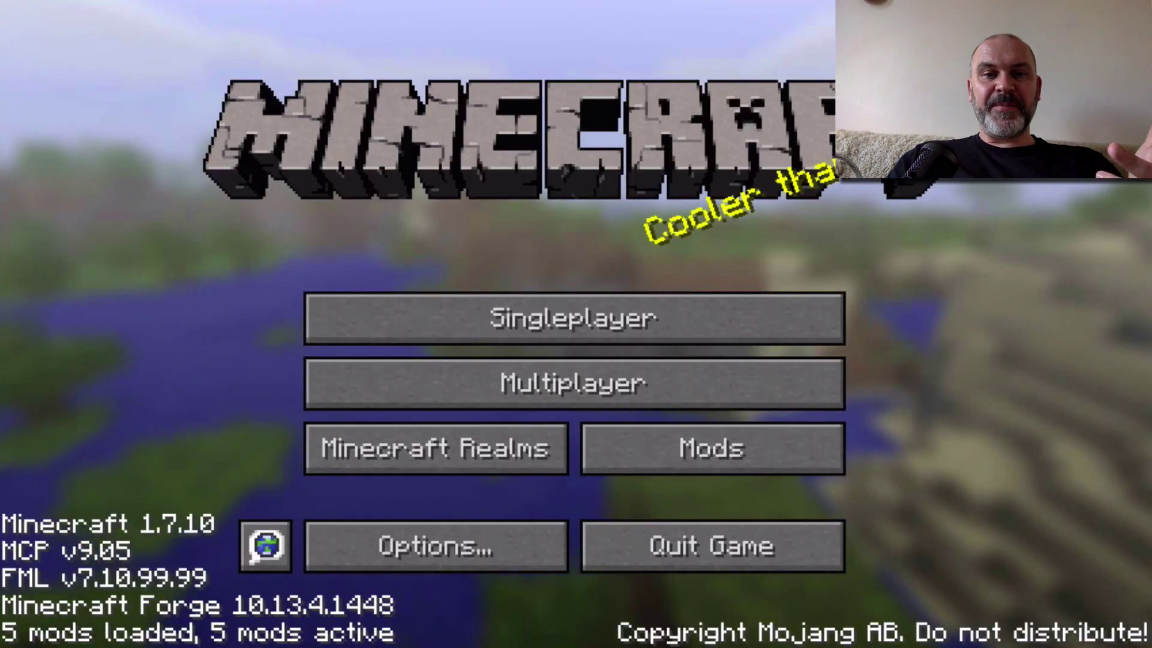
left_click(754, 326)
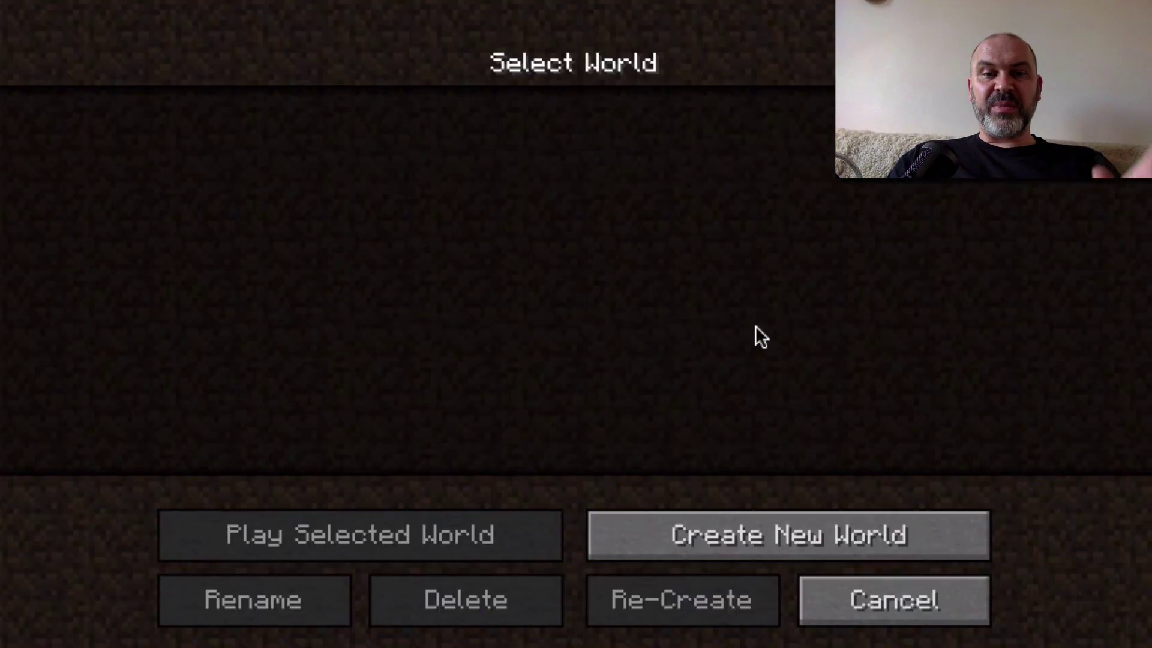
left_click(699, 516)
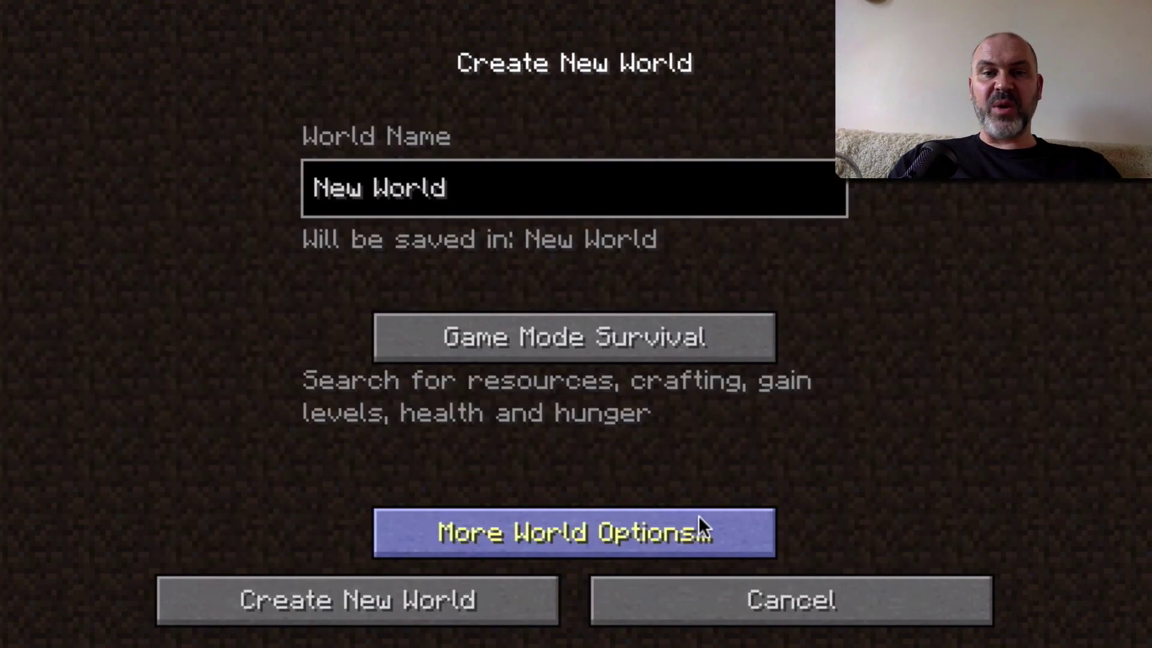
left_click(554, 341)
left_click(554, 341)
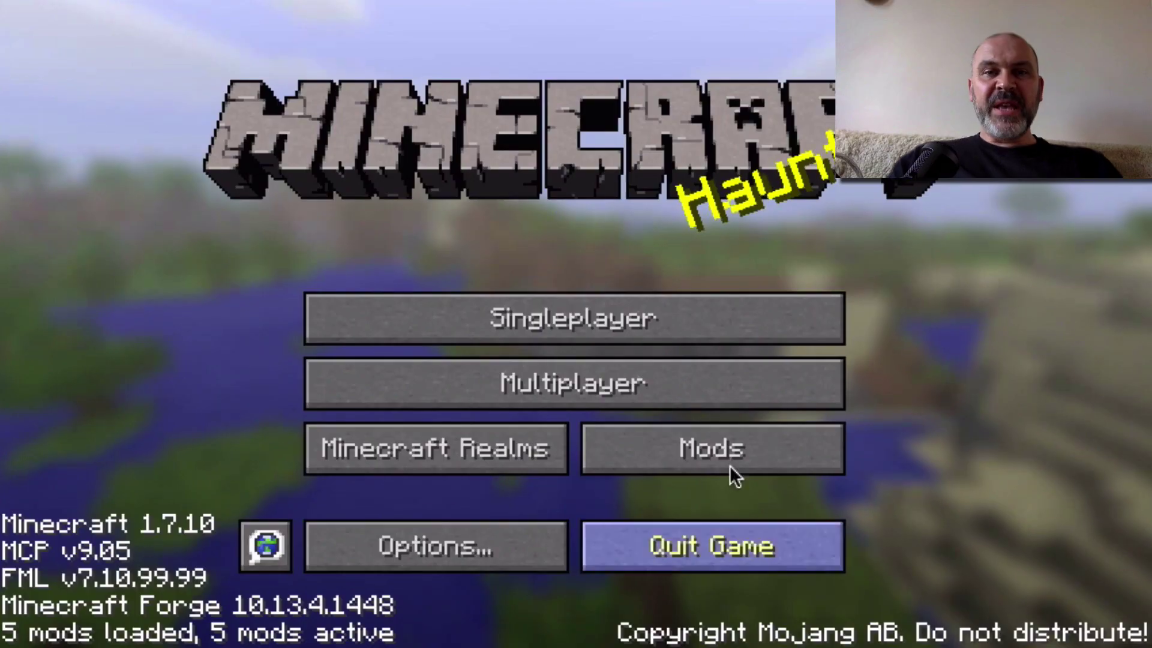
left_click(562, 398)
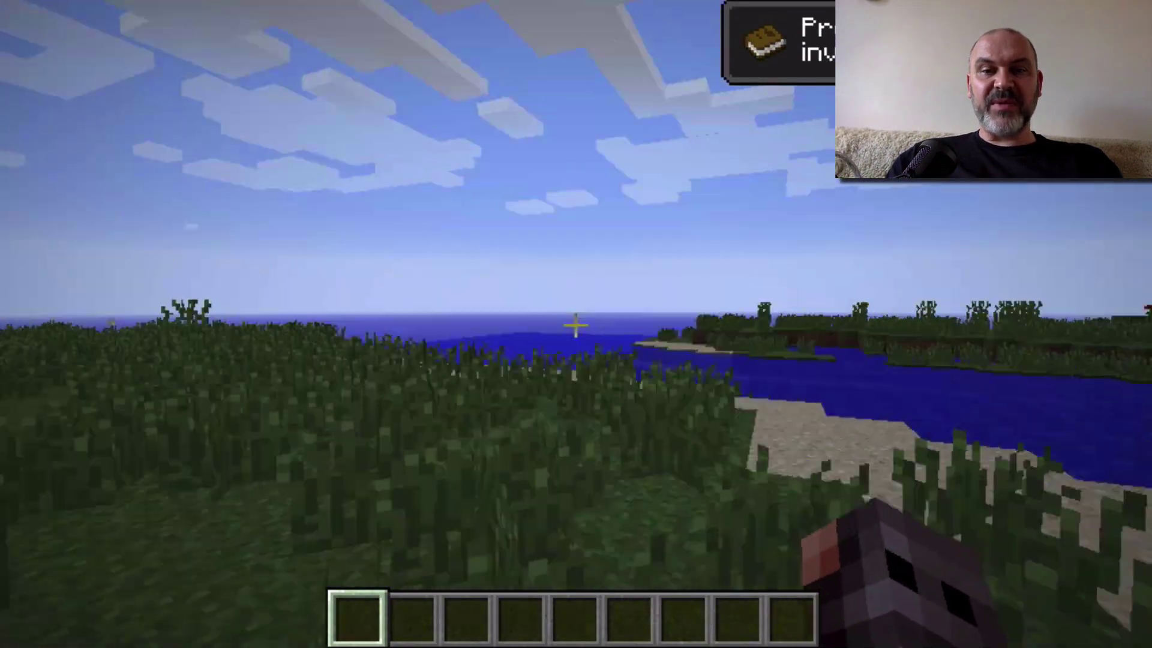
Look through the ComputerCraft items on the second page of the creative inventory
key("e")
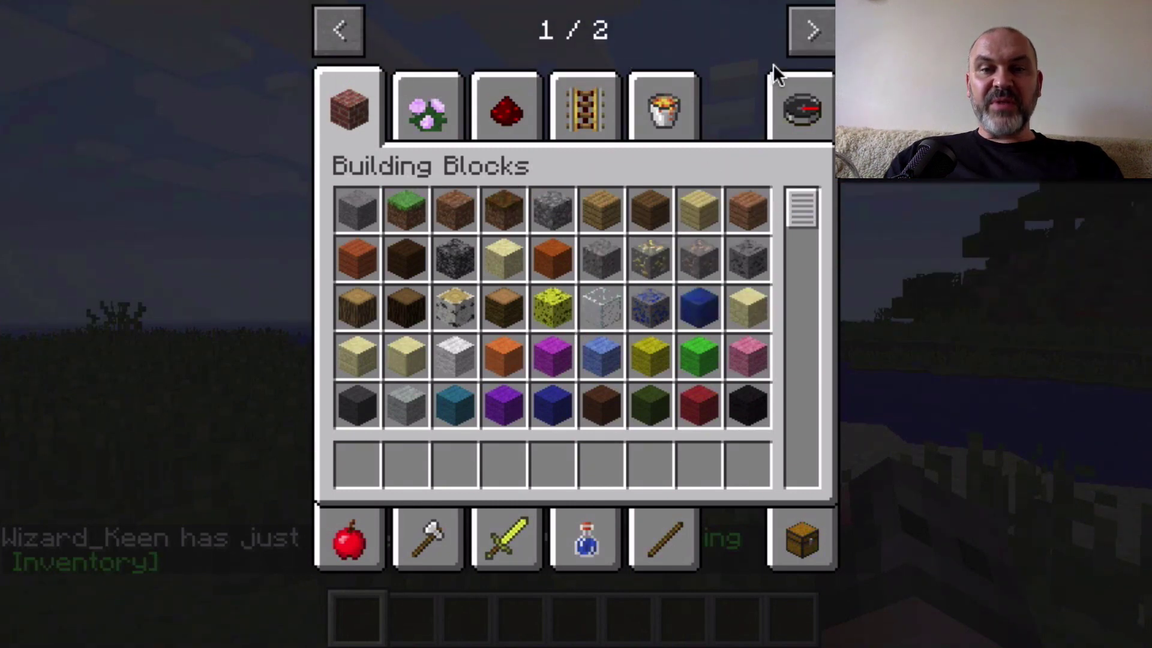
left_click(805, 30)
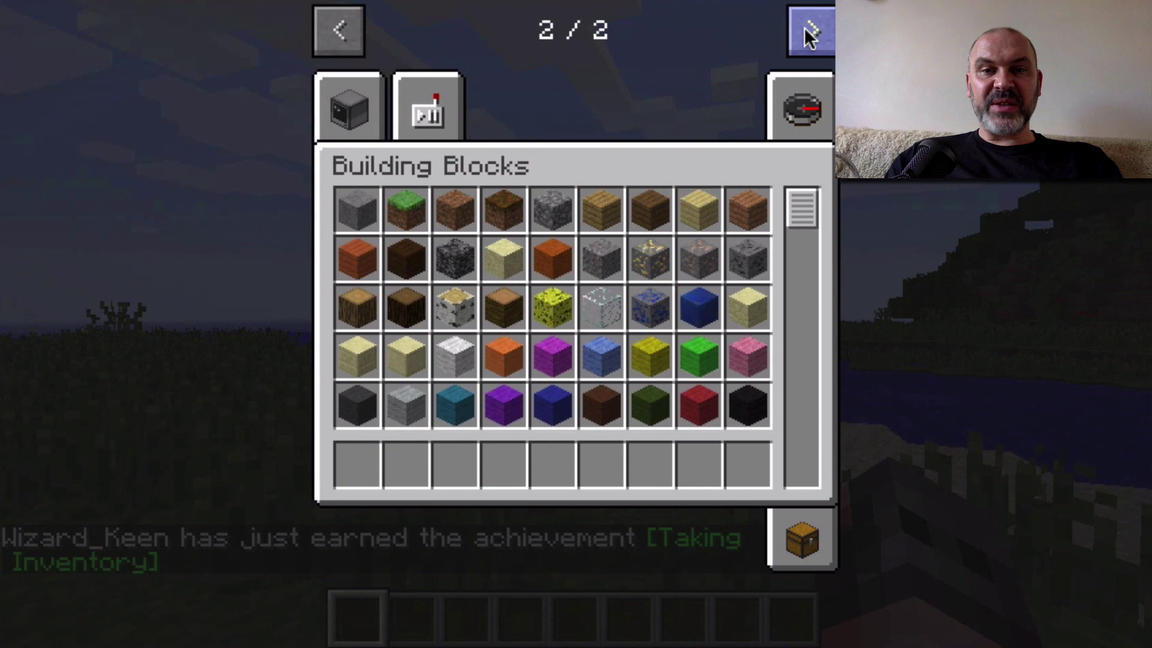
left_click(355, 111)
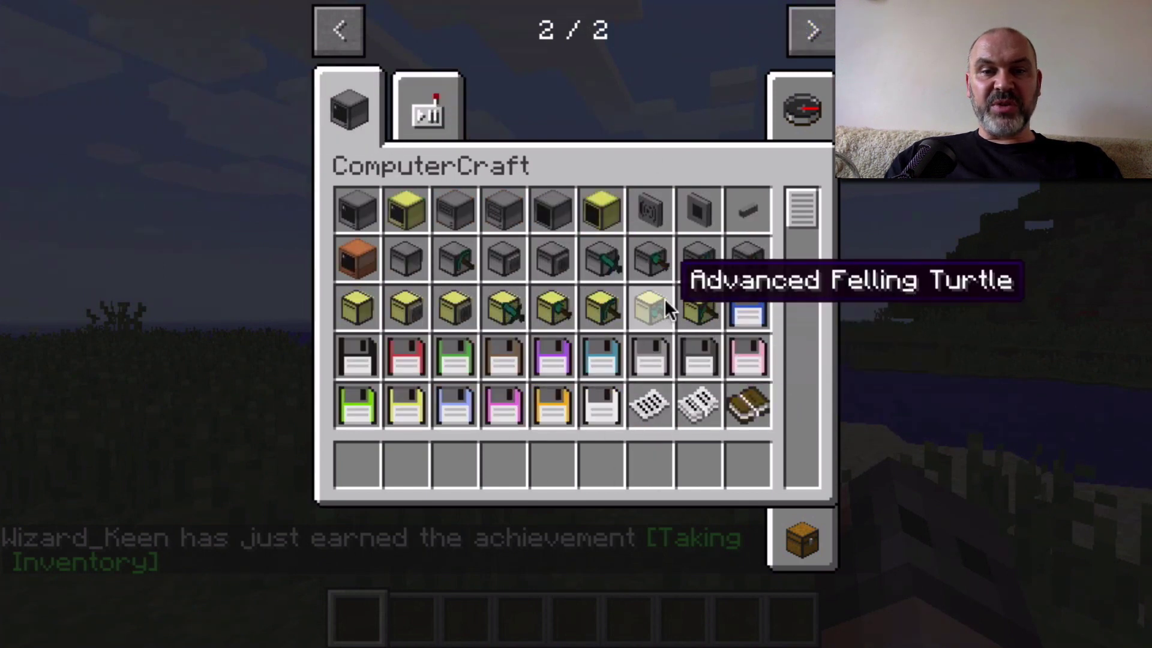
scroll(740, 268, "down", 1)
scroll(704, 292, "up", 1)
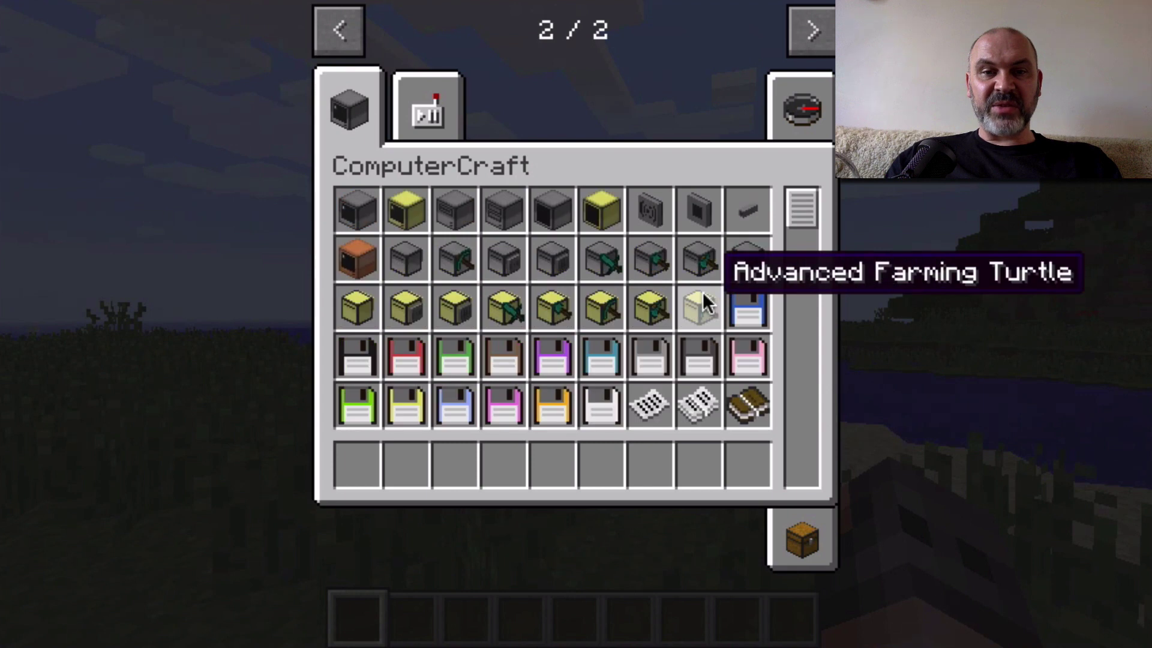
Put the ComputerCraftEdu Beginner's Mining Turtle in the second hotbar slot and the Turtle Remote Control in the third
left_click(444, 112)
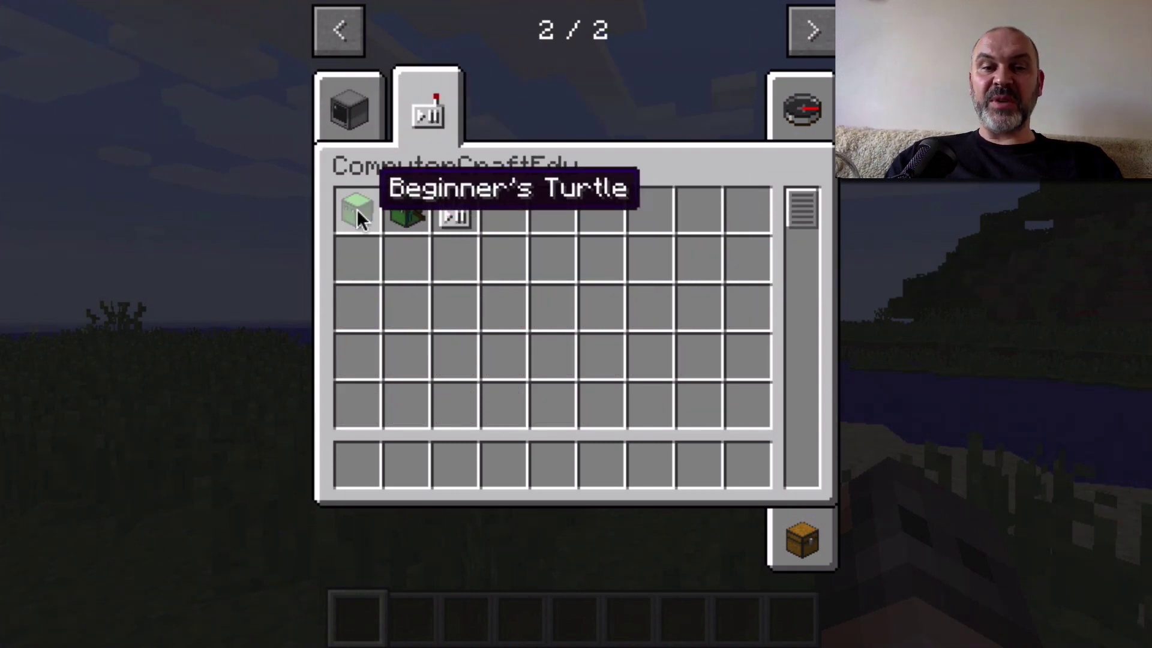
left_click(391, 206)
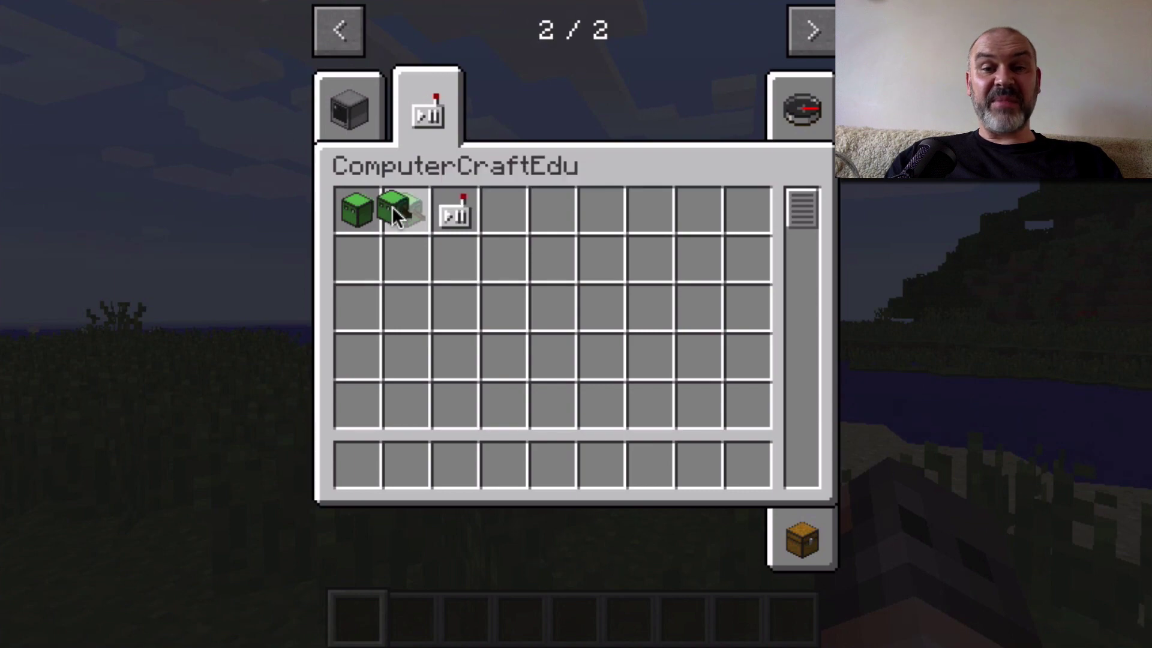
left_click(404, 463)
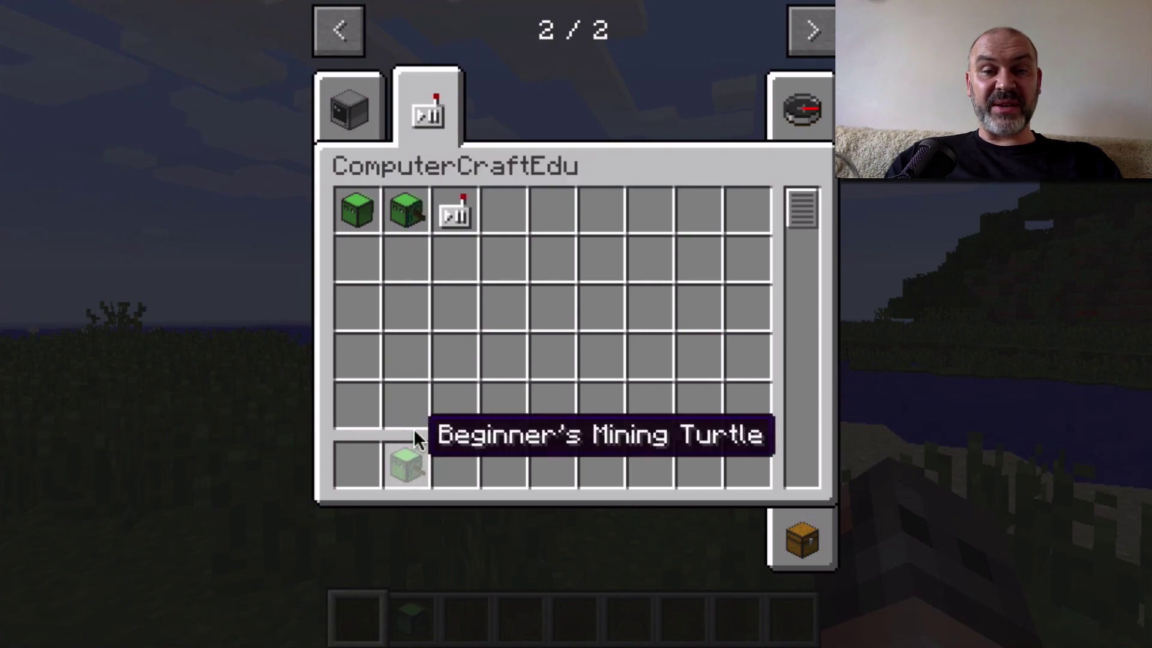
left_click(445, 220)
left_click(467, 456)
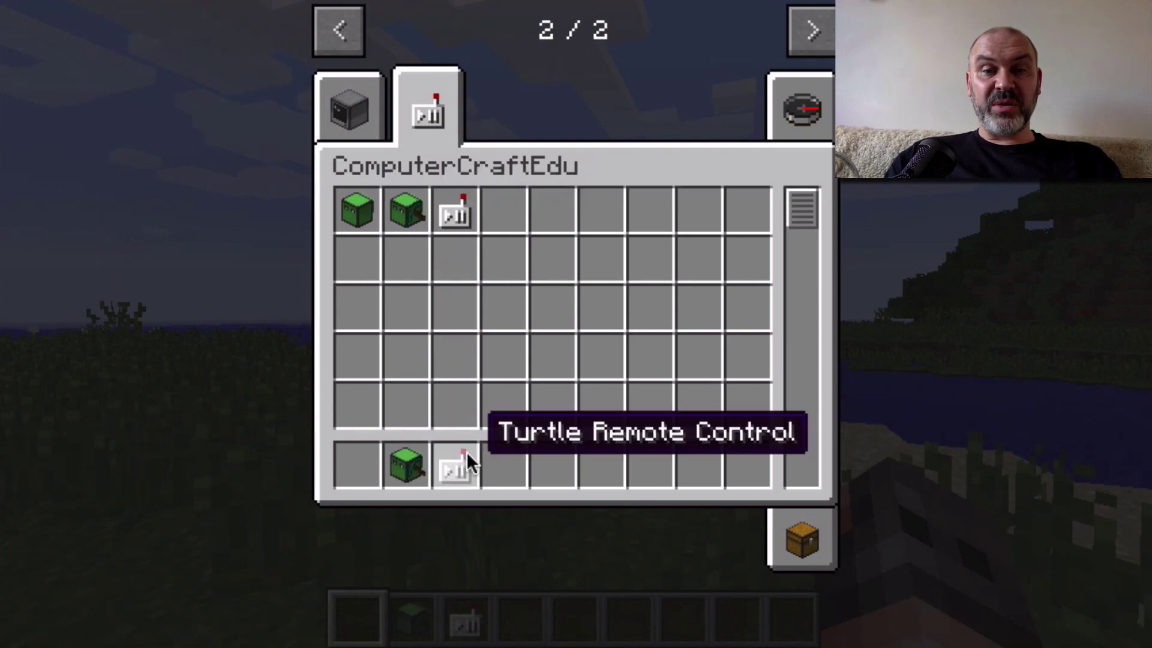
key("e")
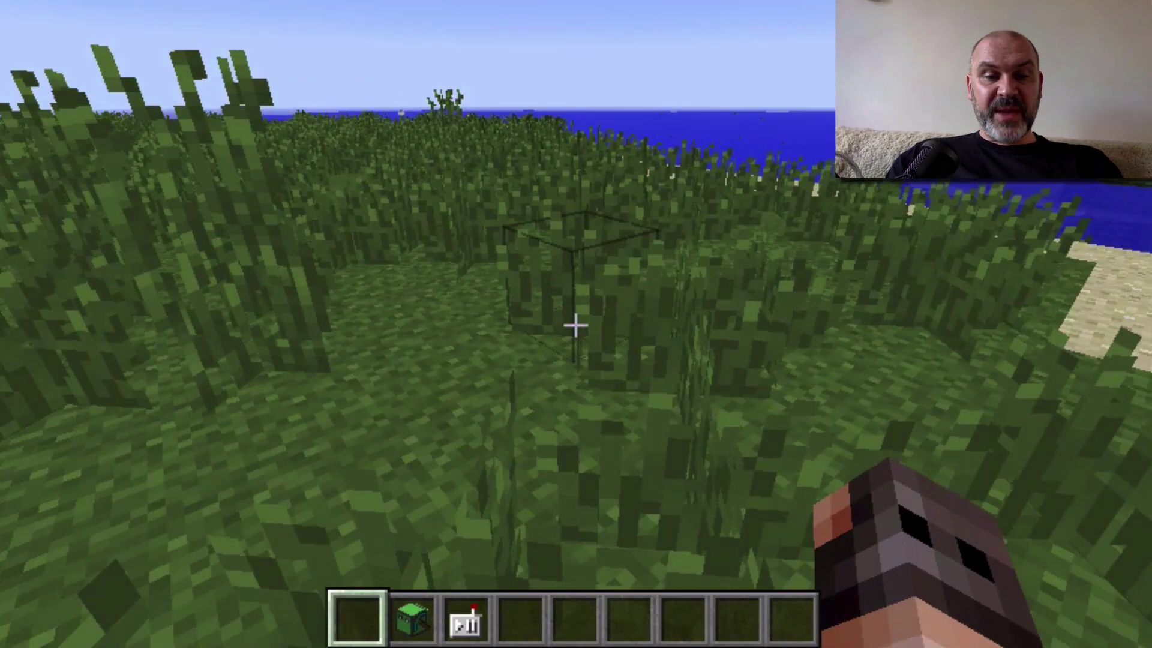
Place the Beginner's Mining Turtle on the grass and equip the Turtle Remote Control in its own slot
key("2")
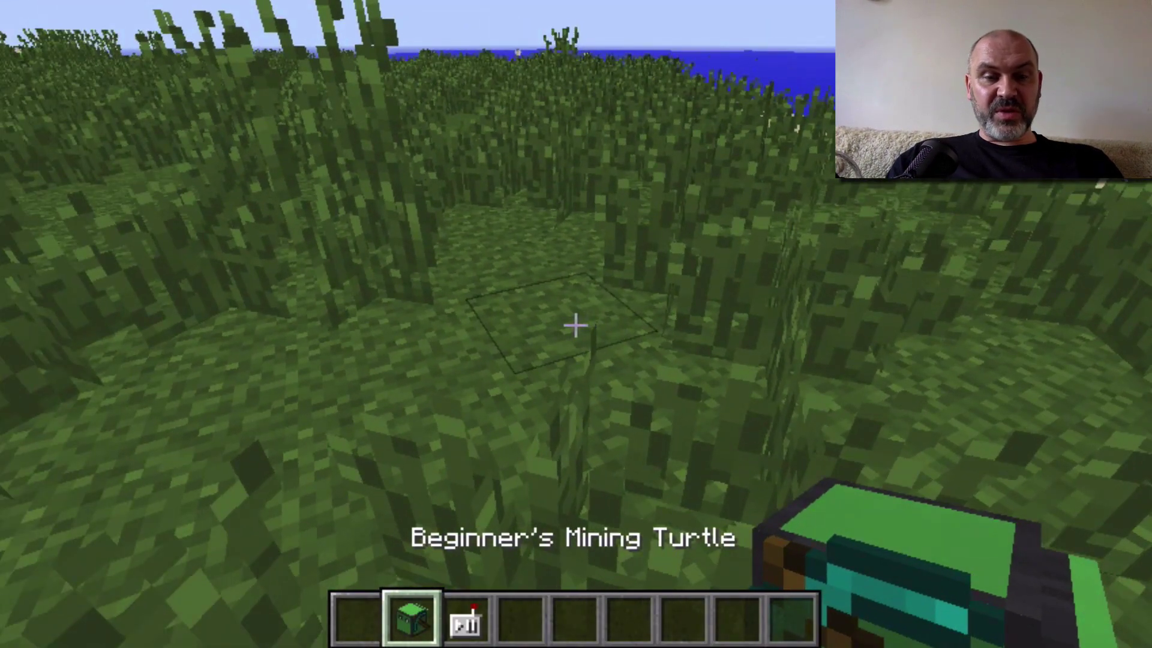
right_click(575, 326)
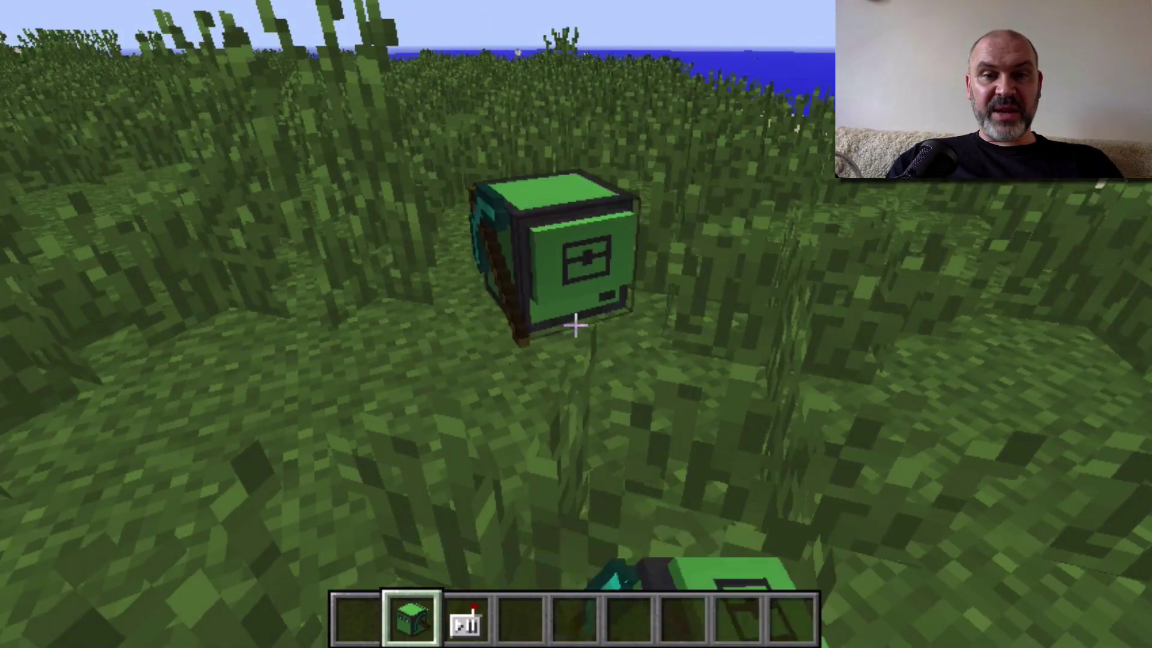
key("3")
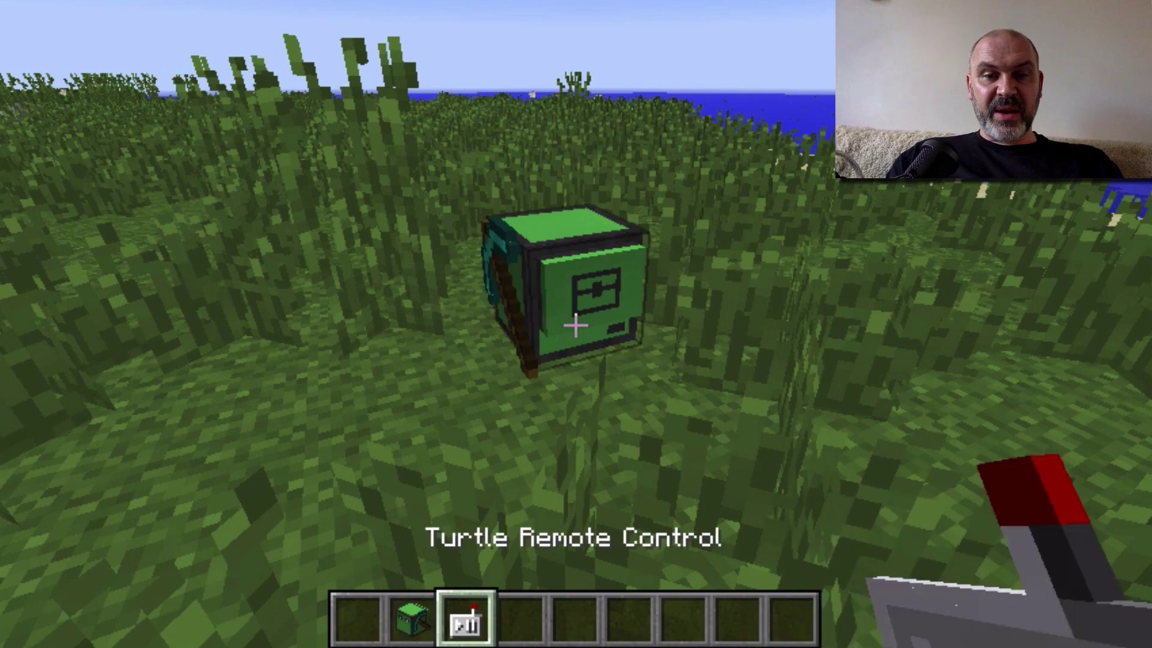
key("f")
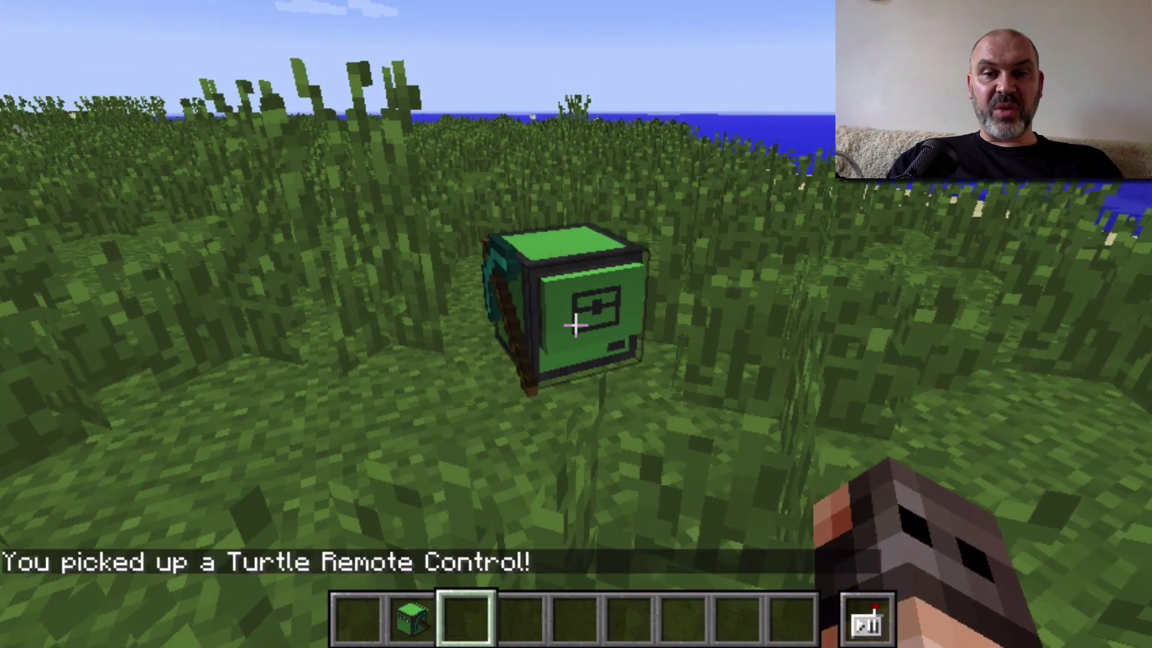
Break the placed mining turtle and set it down on the grass again, repeating this once more
left_click(575, 325)
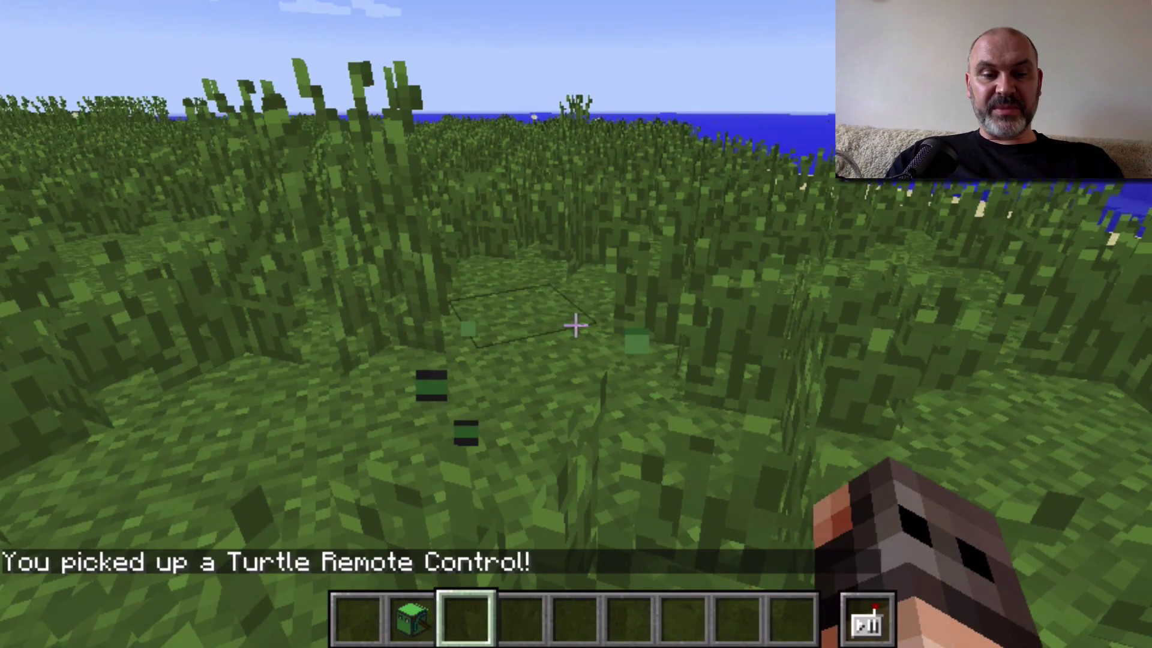
key("2")
right_click(575, 325)
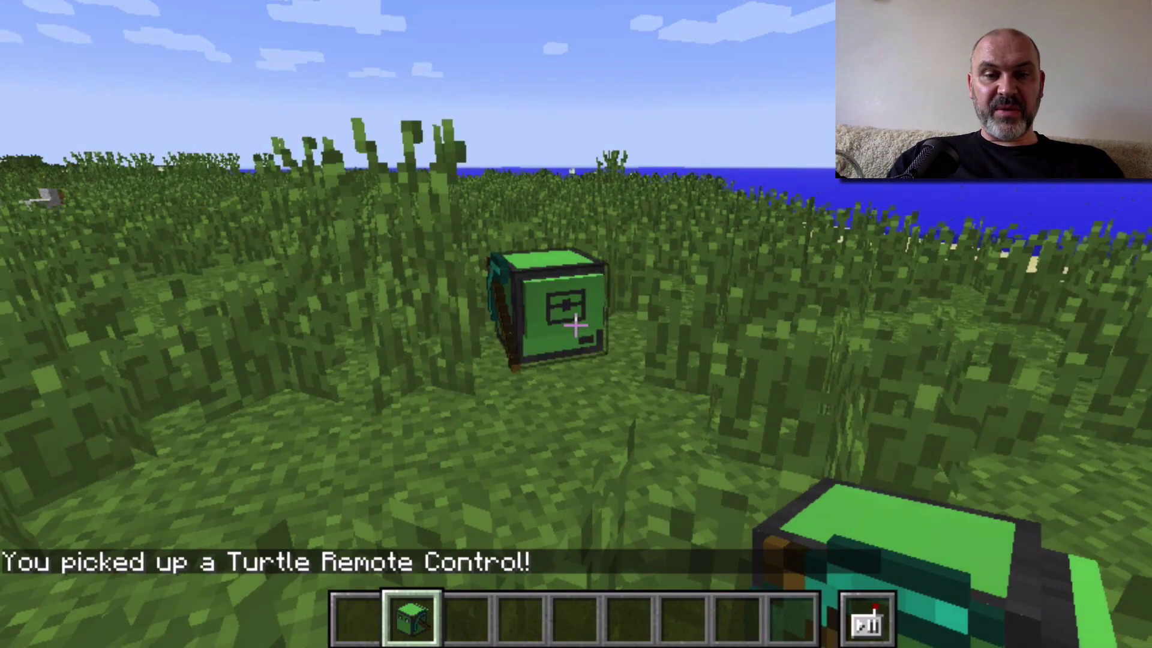
left_click(575, 325)
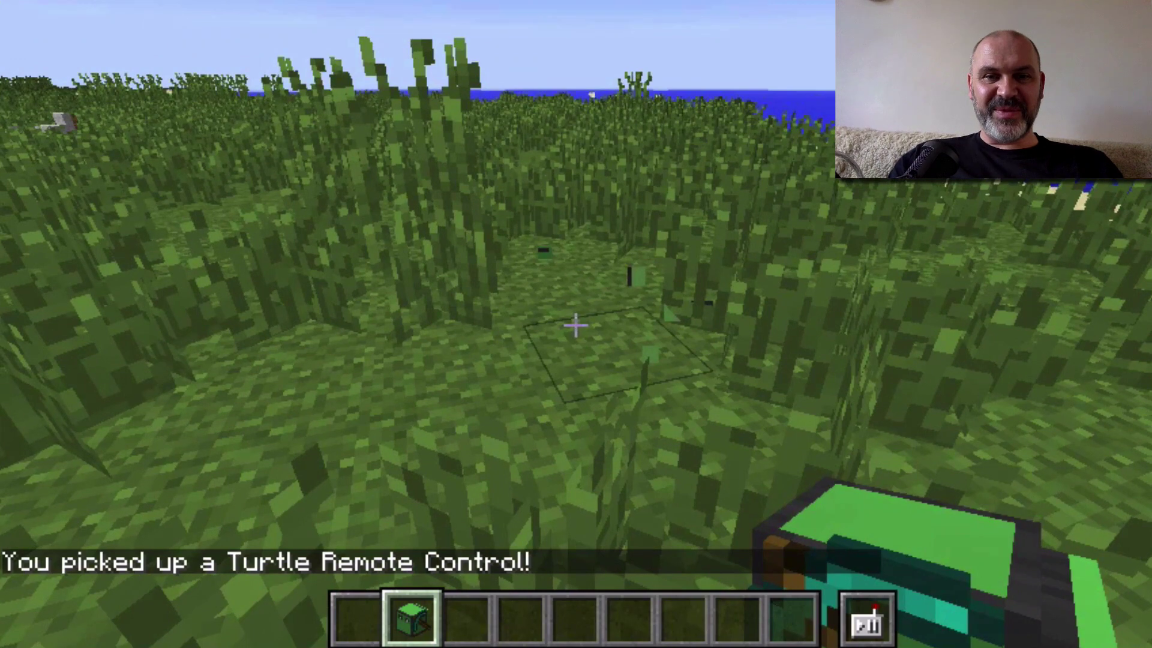
right_click(575, 325)
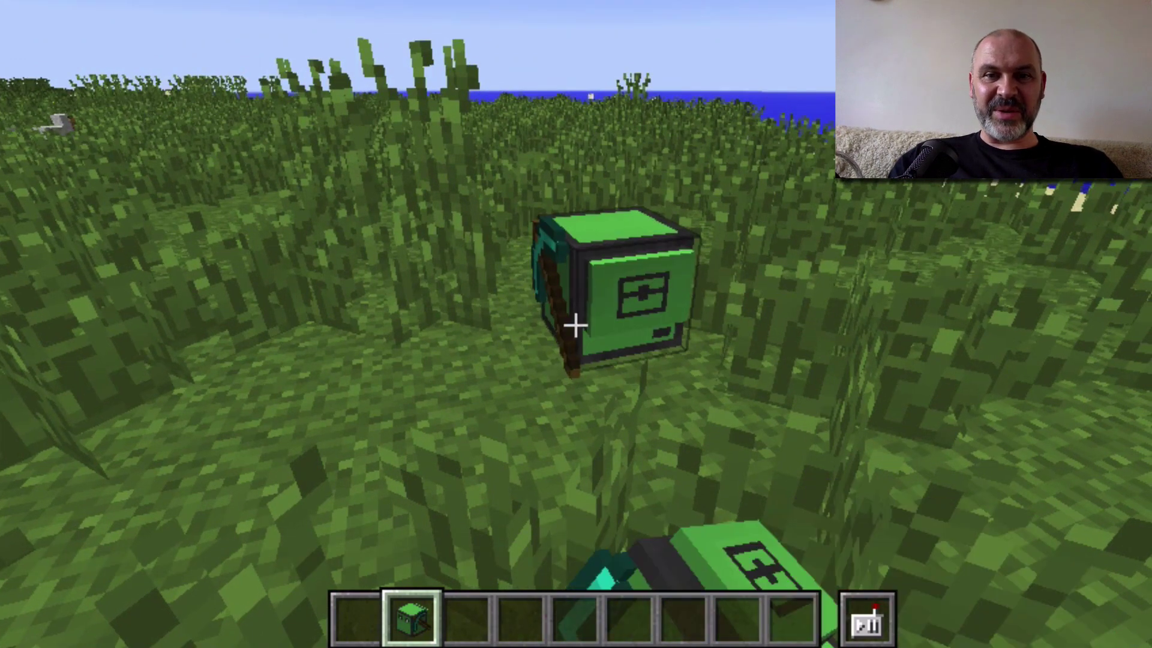
Use the remote to move the turtle forward and up, turn it right twice, and move it forward again
right_click(575, 325)
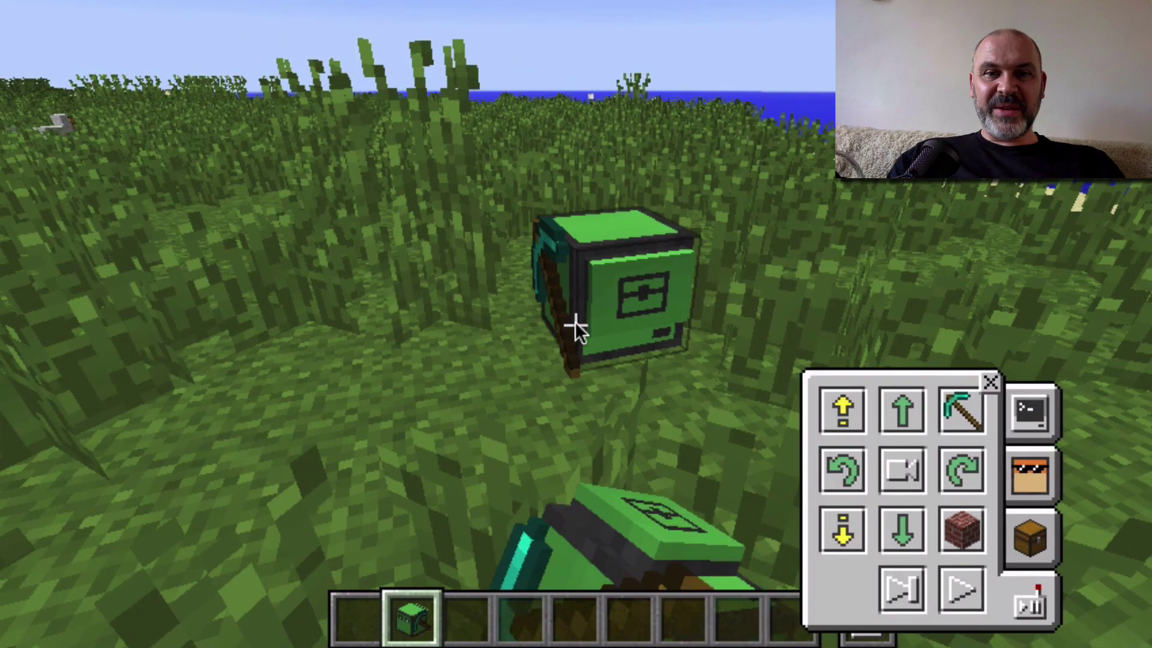
left_click(911, 402)
left_click(840, 408)
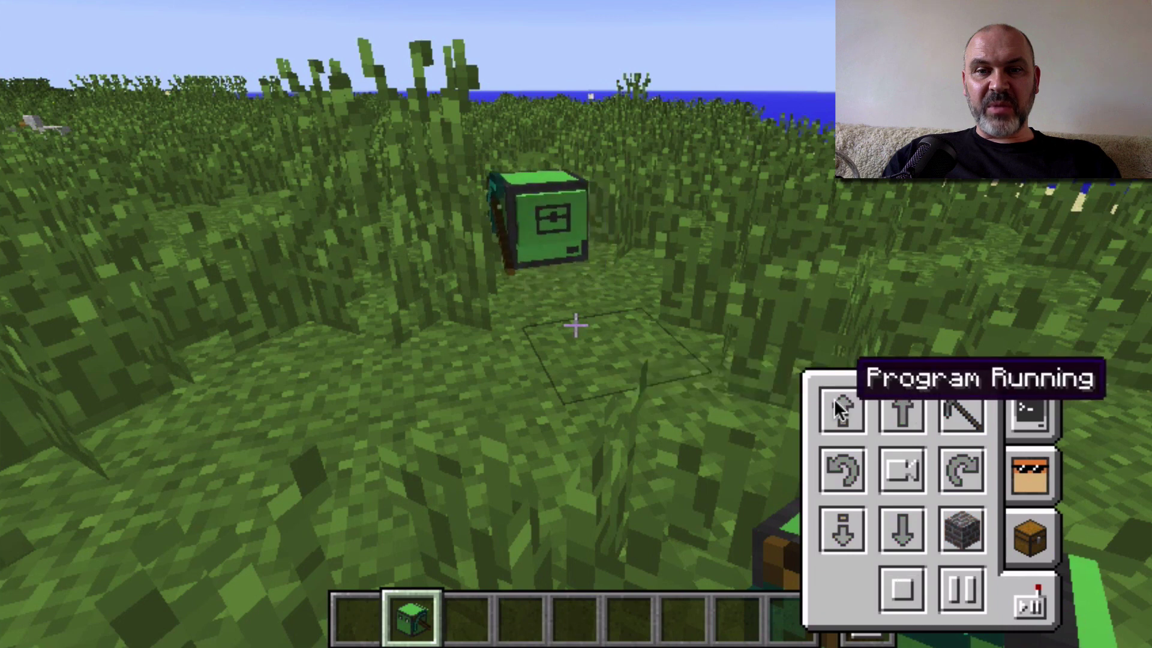
left_click(844, 411)
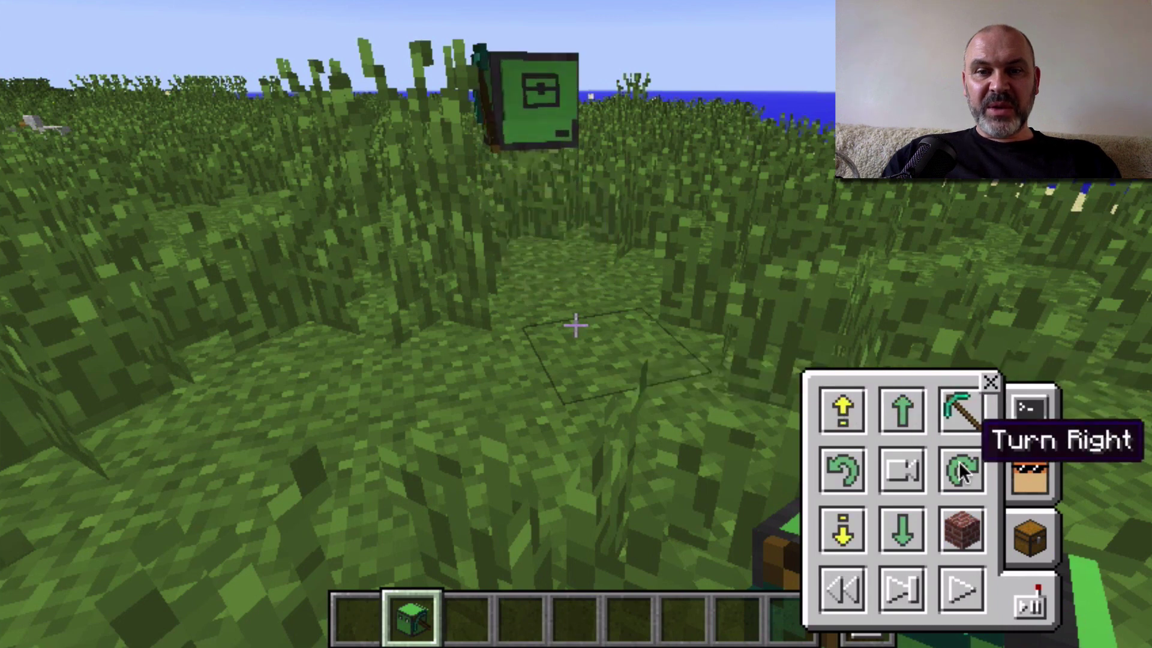
left_click(959, 461)
left_click(959, 460)
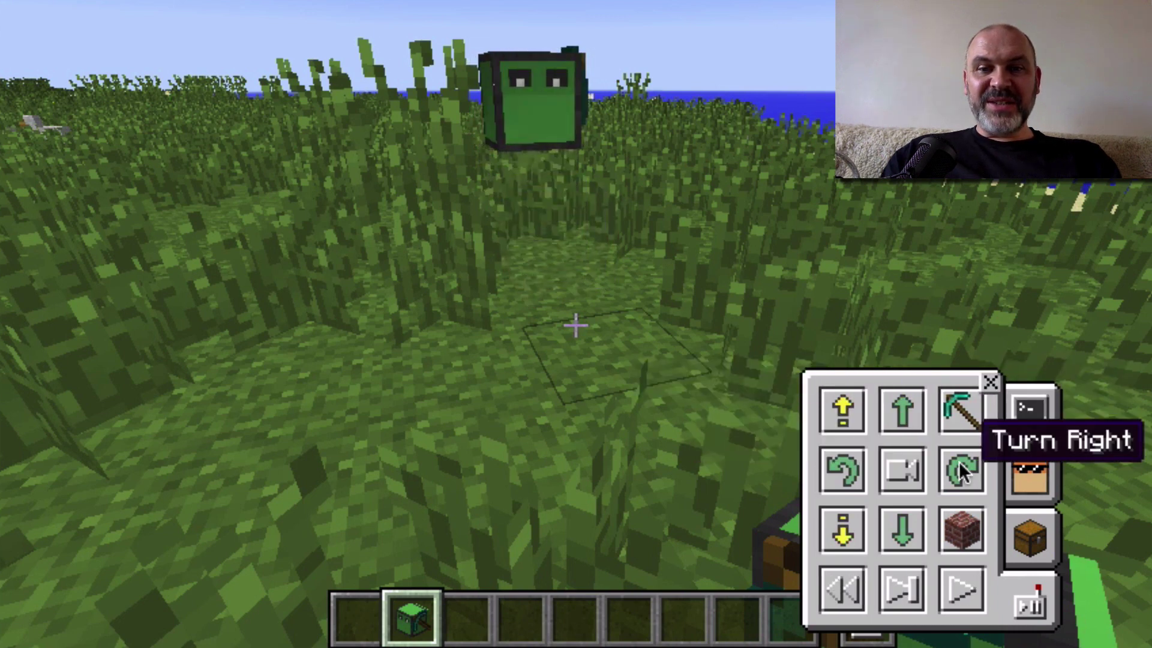
left_click(910, 409)
left_click(909, 409)
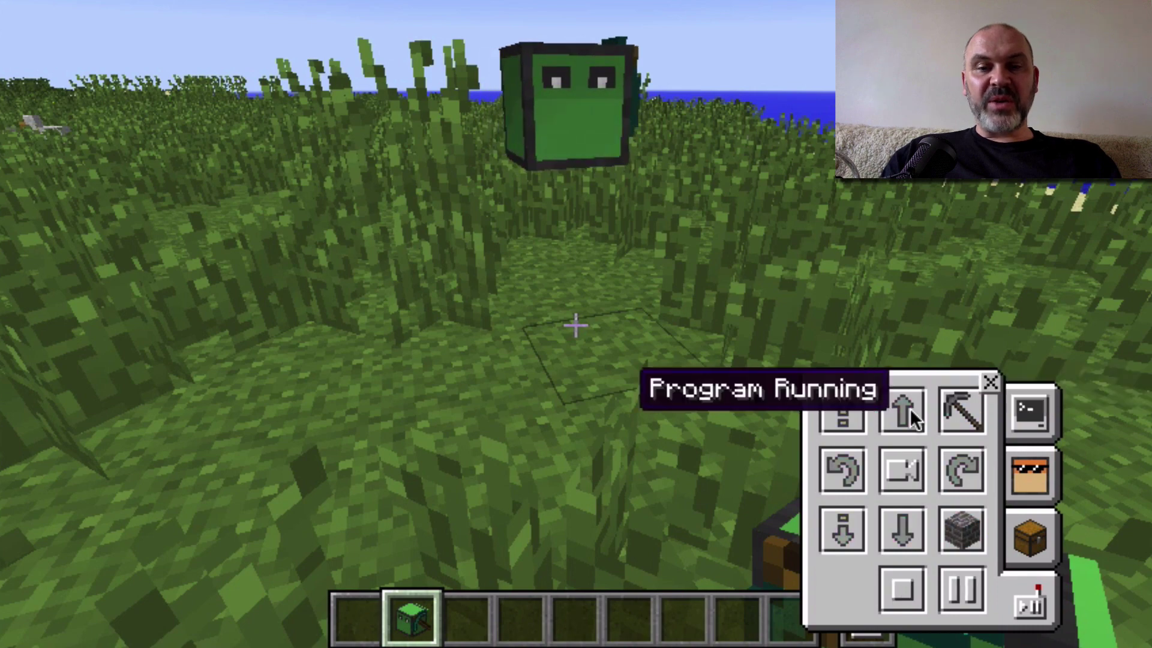
Switch to turtle vision and look around by turning the turtle right and back left
left_click(903, 470)
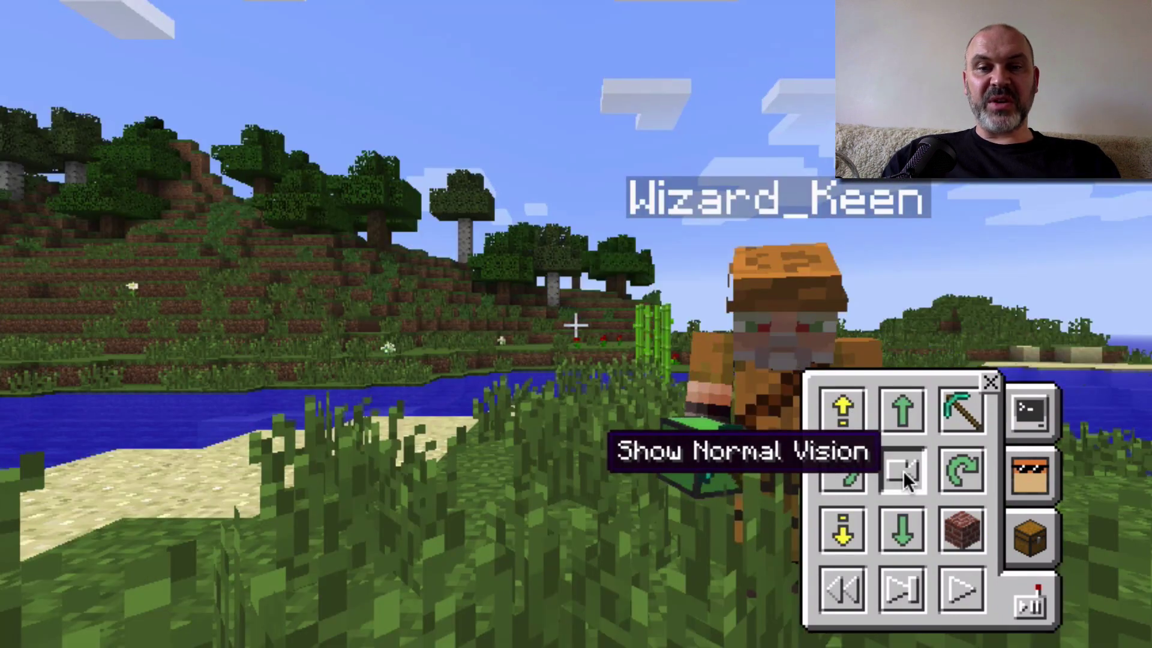
left_click(940, 471)
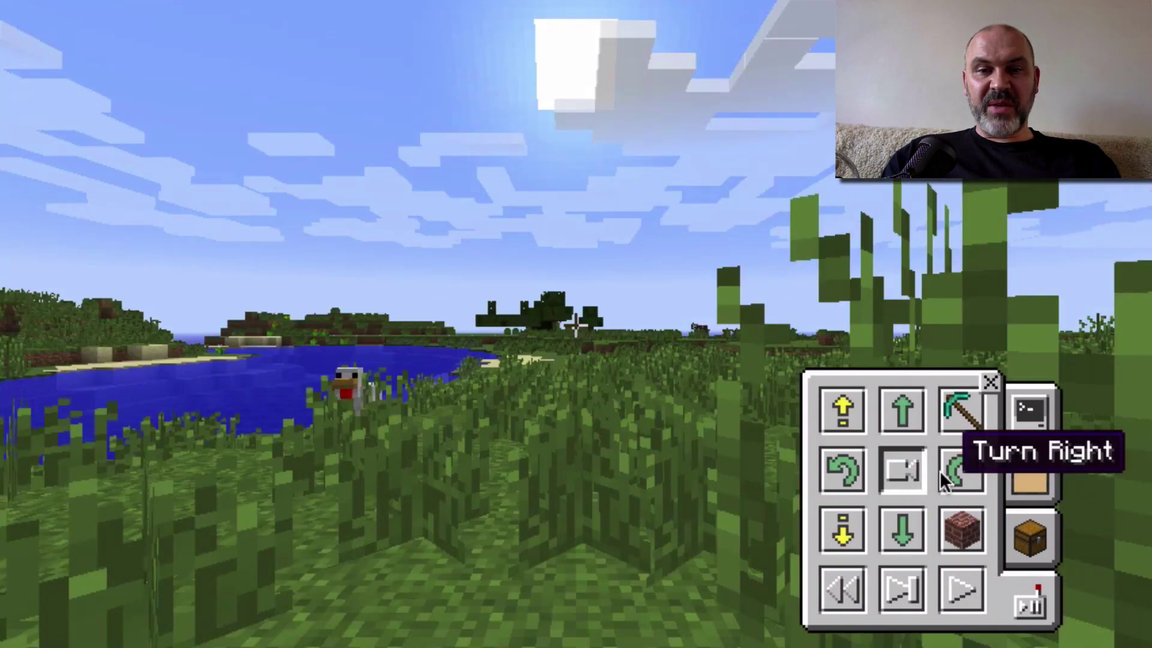
left_click(939, 470)
left_click(824, 463)
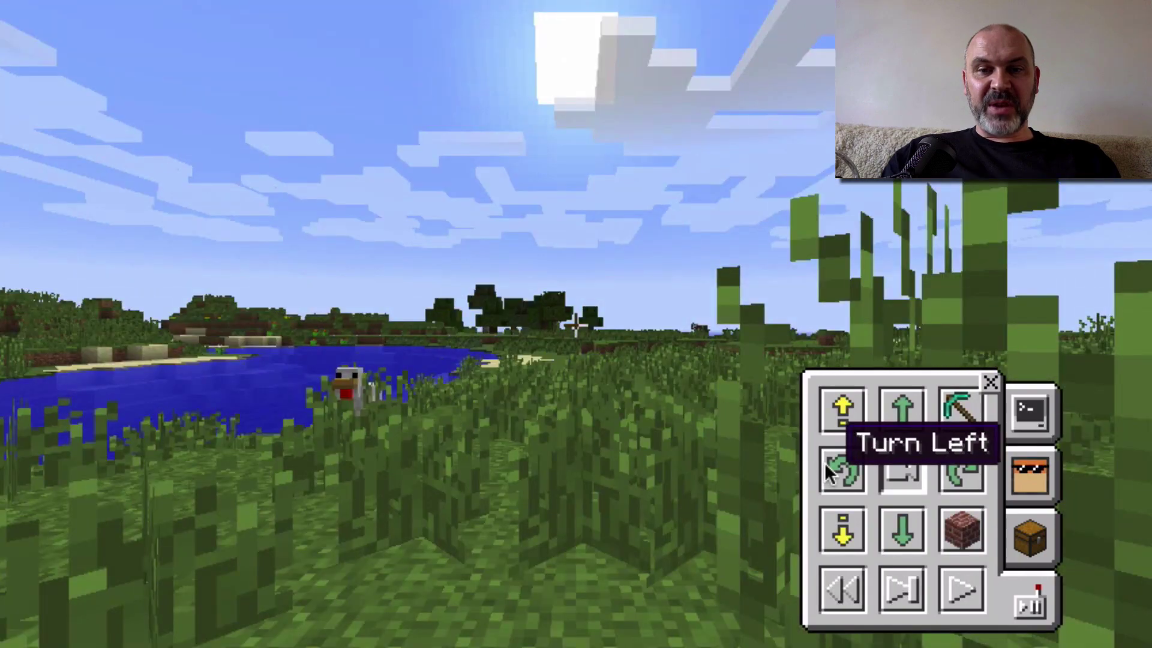
left_click(824, 462)
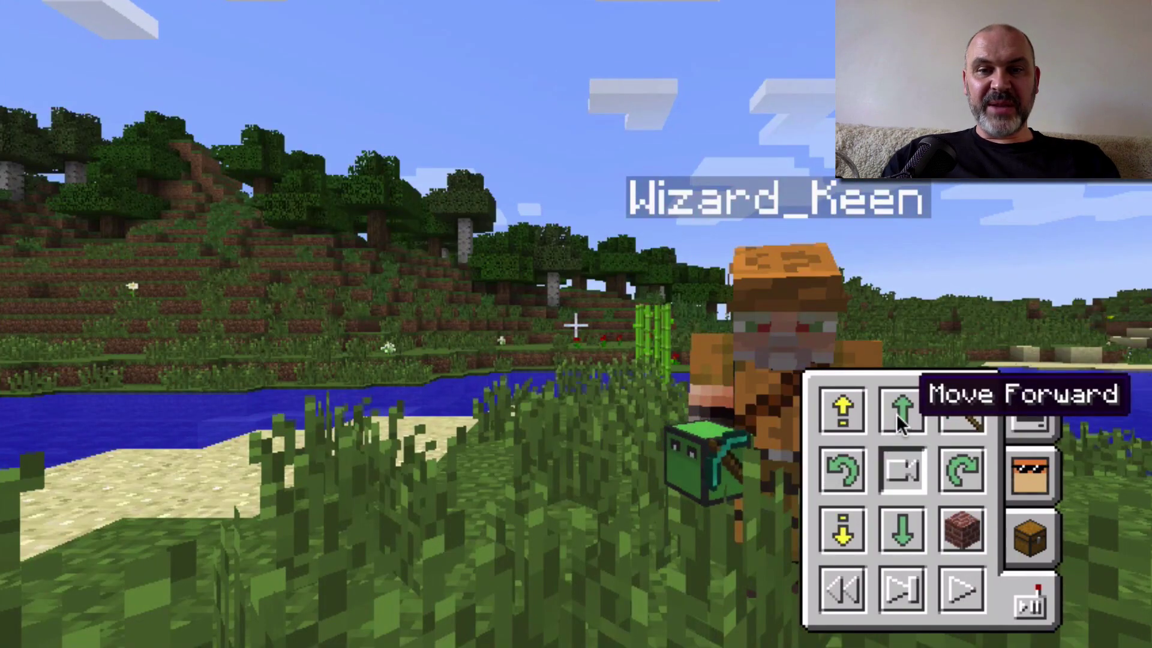
Move the turtle forward and turn it right in turtle vision, and return to normal vision
left_click(896, 413)
left_click(963, 484)
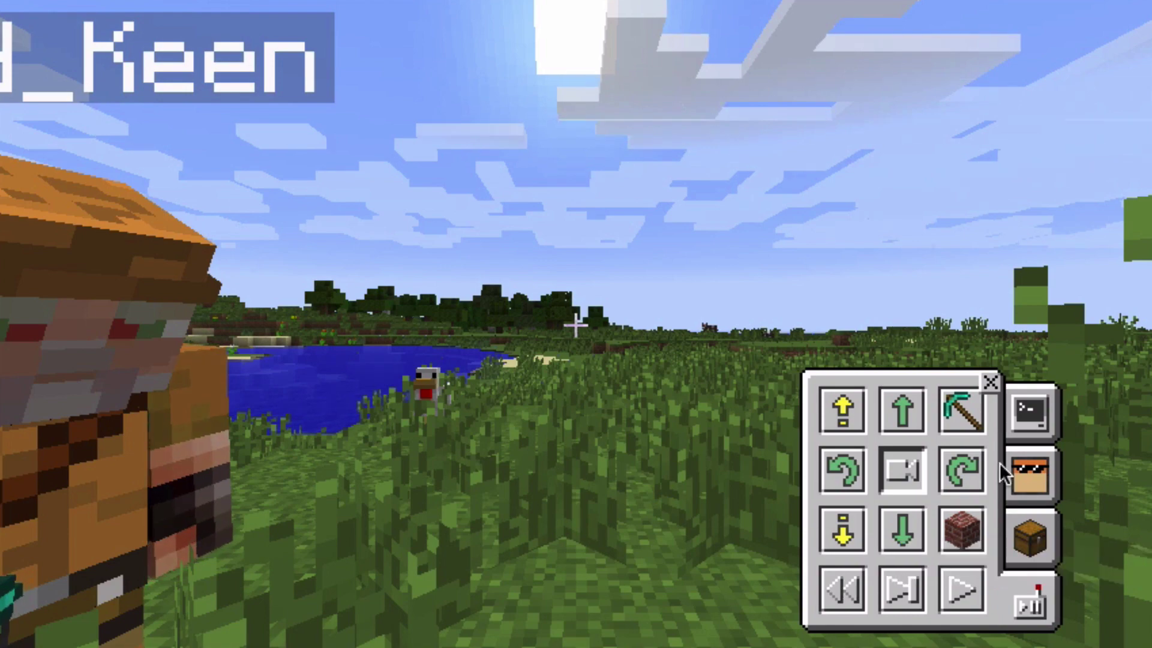
left_click(905, 467)
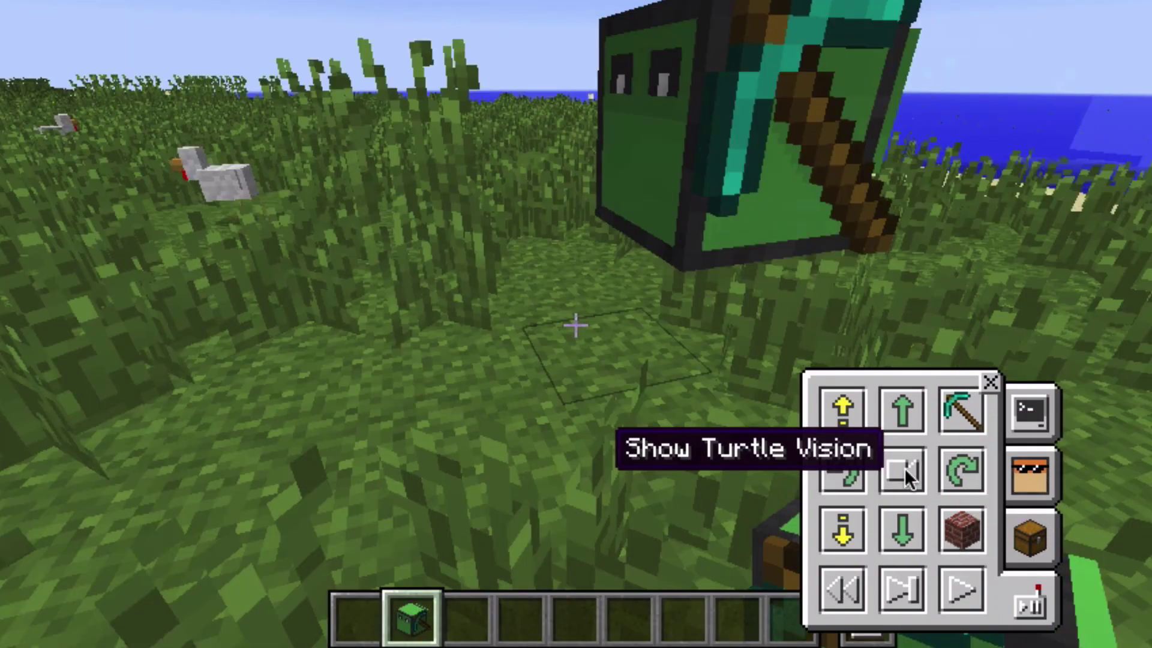
Customize the turtle's decoration, cycling forward through the options until it wears the red bandana mask around its eyes
left_click(1028, 474)
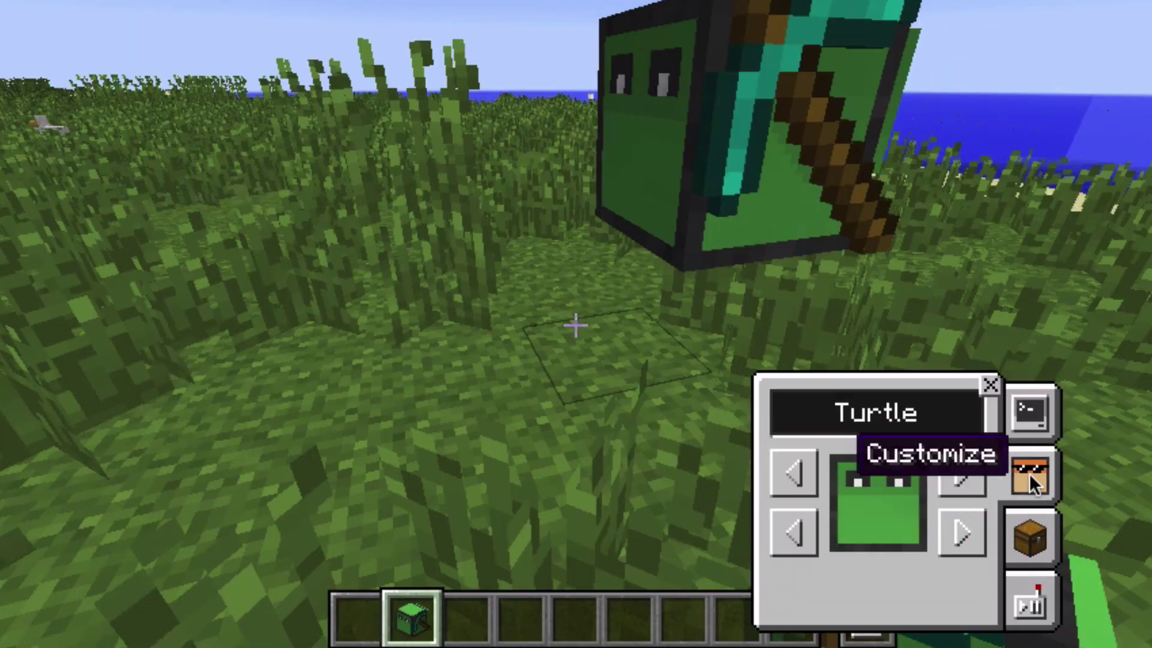
left_click(957, 474)
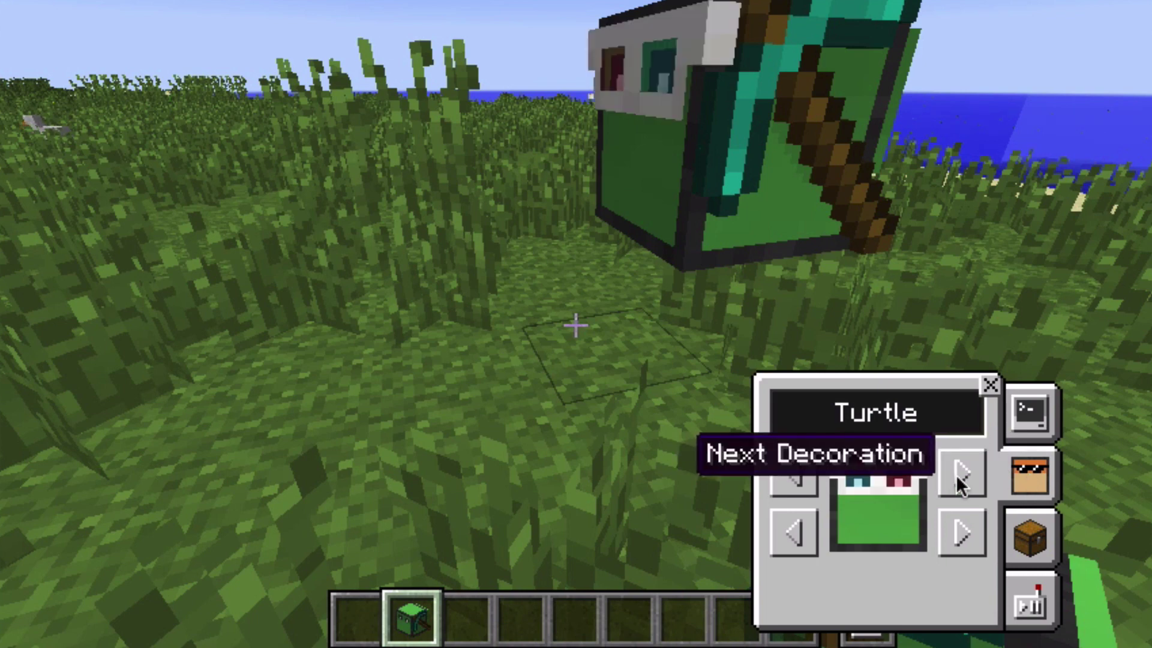
left_click(957, 474)
left_click(960, 473)
left_click(960, 473)
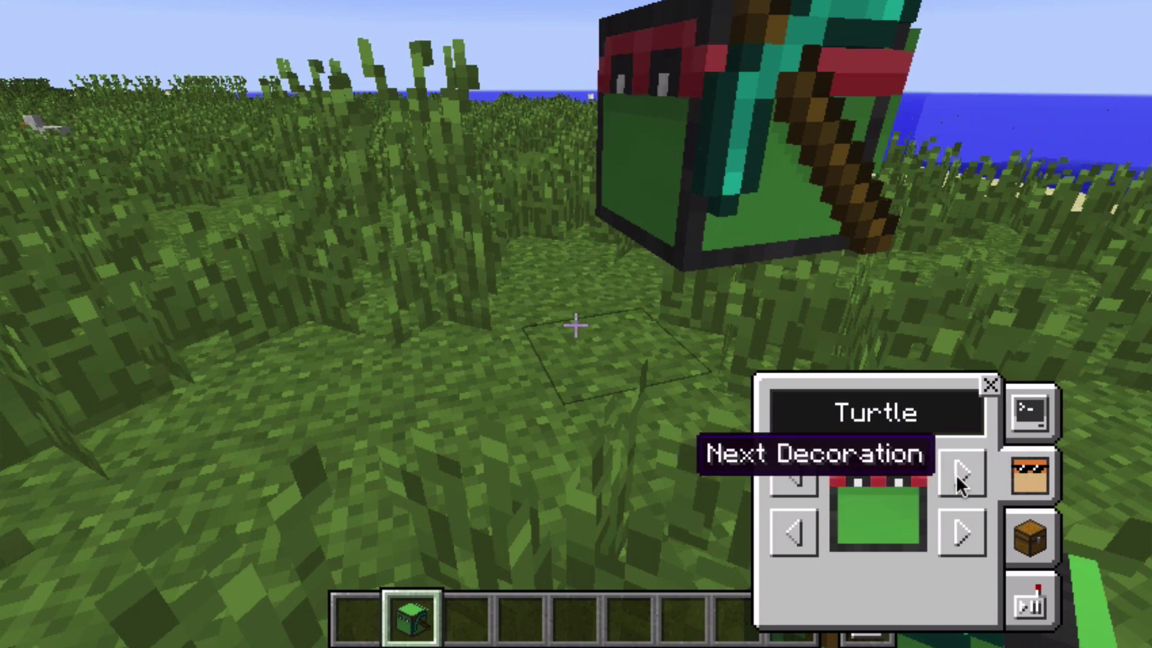
Cycle the turtle's body color backward to orange and close the remote's customization window
left_click(808, 519)
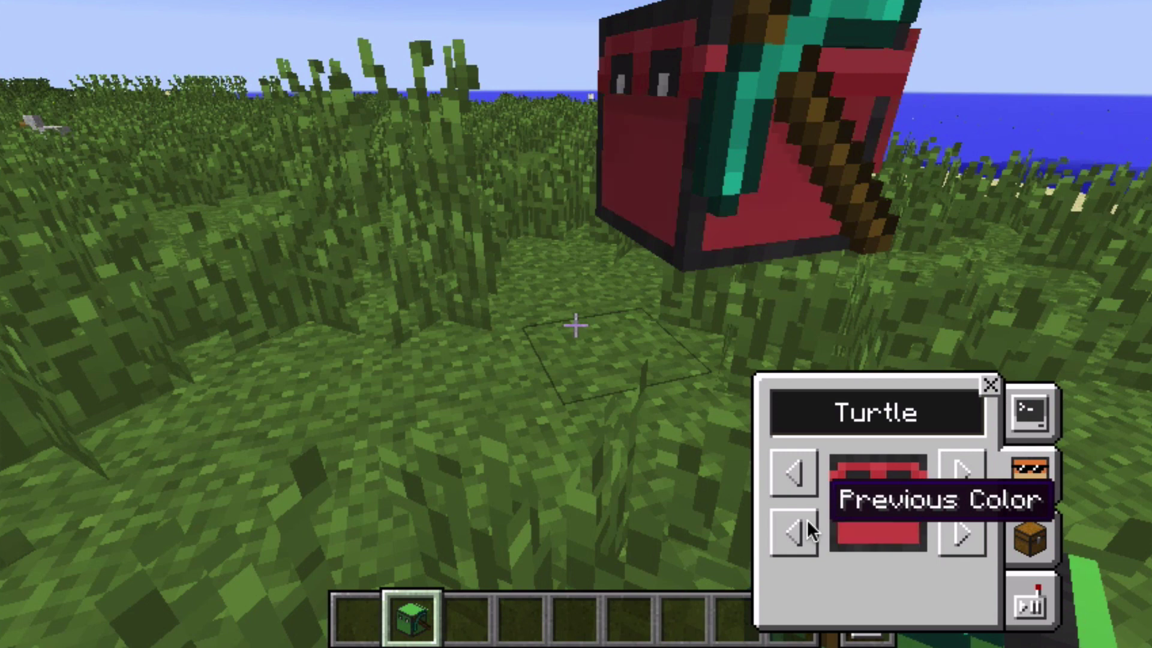
left_click(807, 520)
left_click(808, 519)
left_click(807, 520)
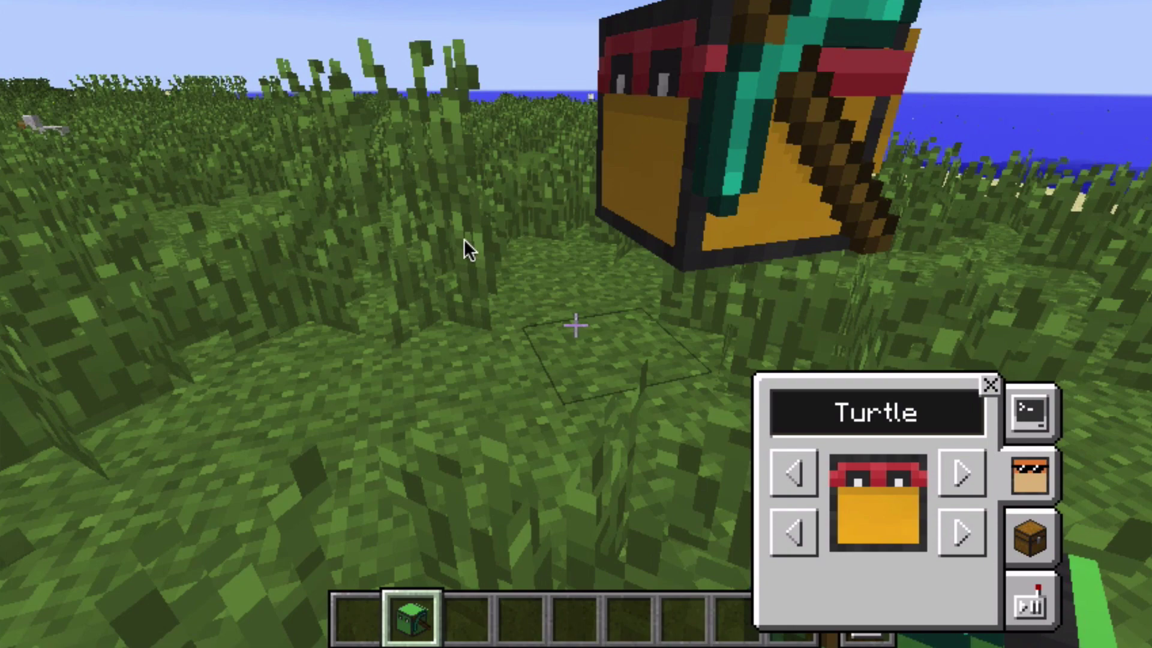
left_click(990, 385)
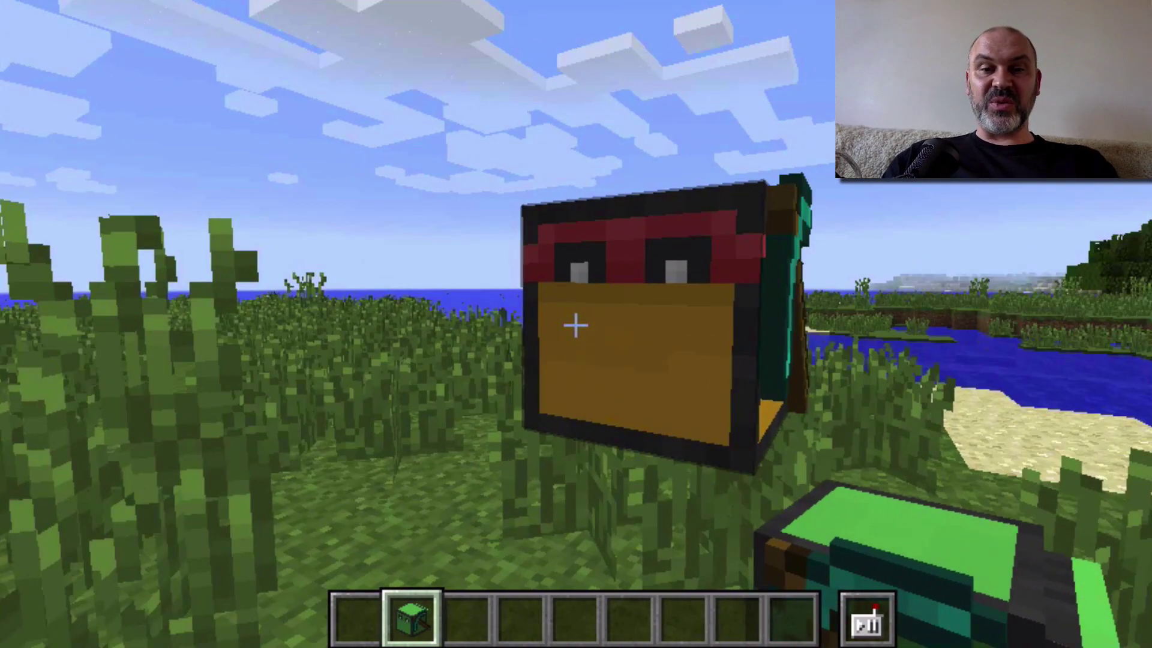
Save the world, return to the title screen, and quit Minecraft
key("Escape")
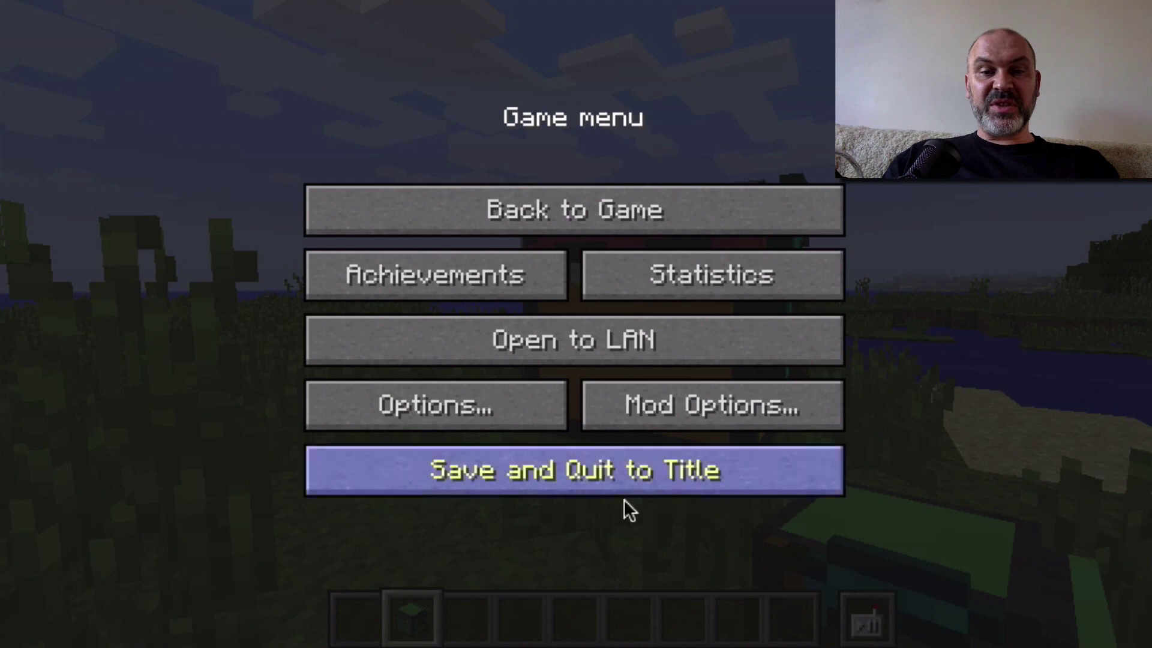
left_click(562, 466)
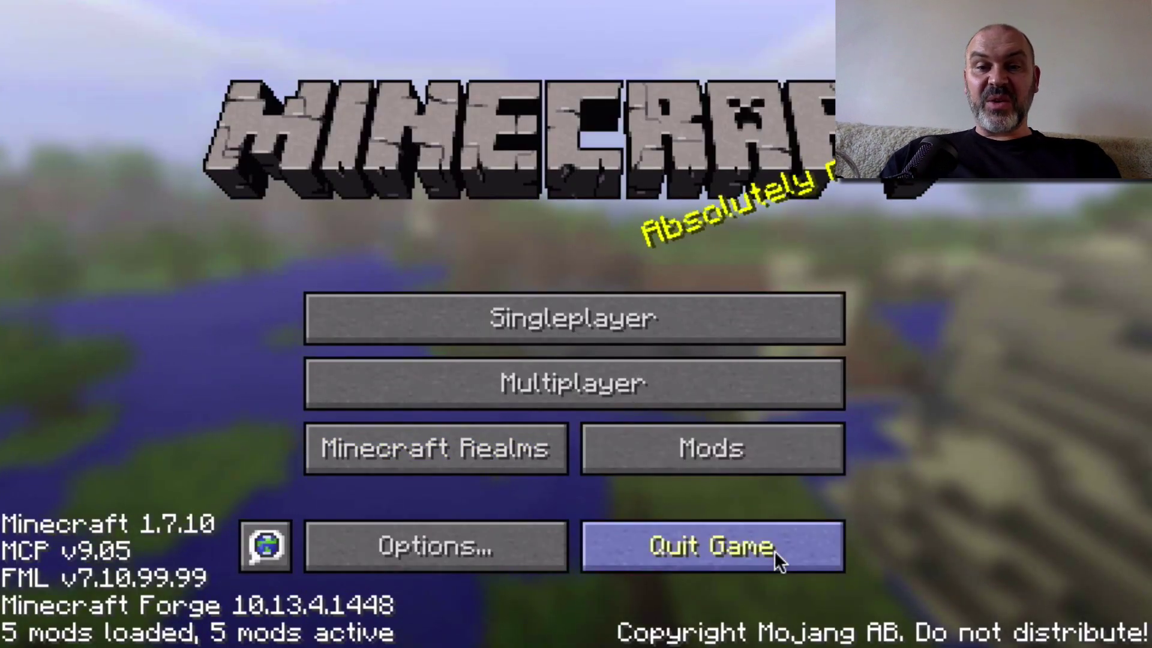
left_click(774, 549)
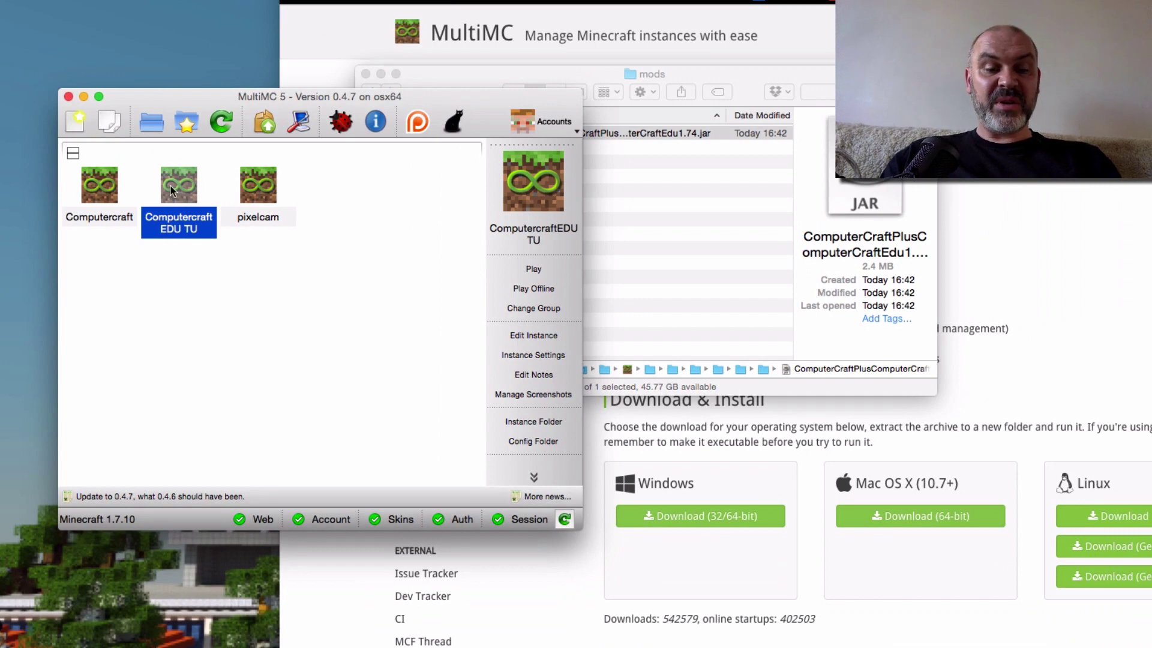
Permanently delete the ComputercraftEDU TU instance from MultiMC
right_click(170, 191)
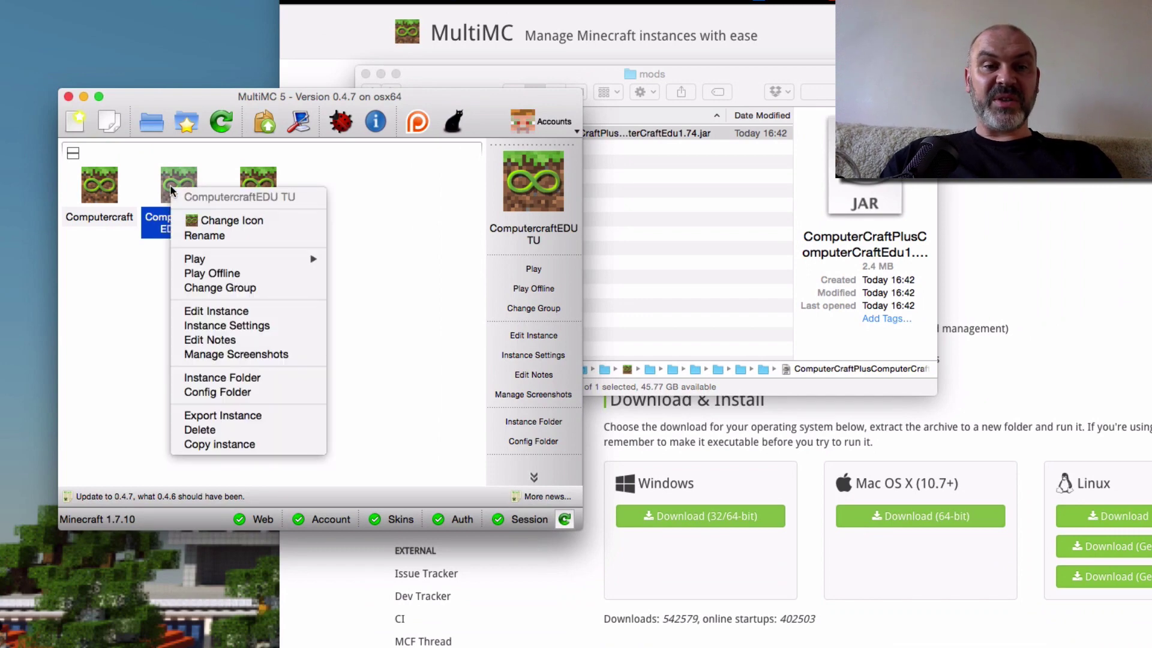
left_click(215, 430)
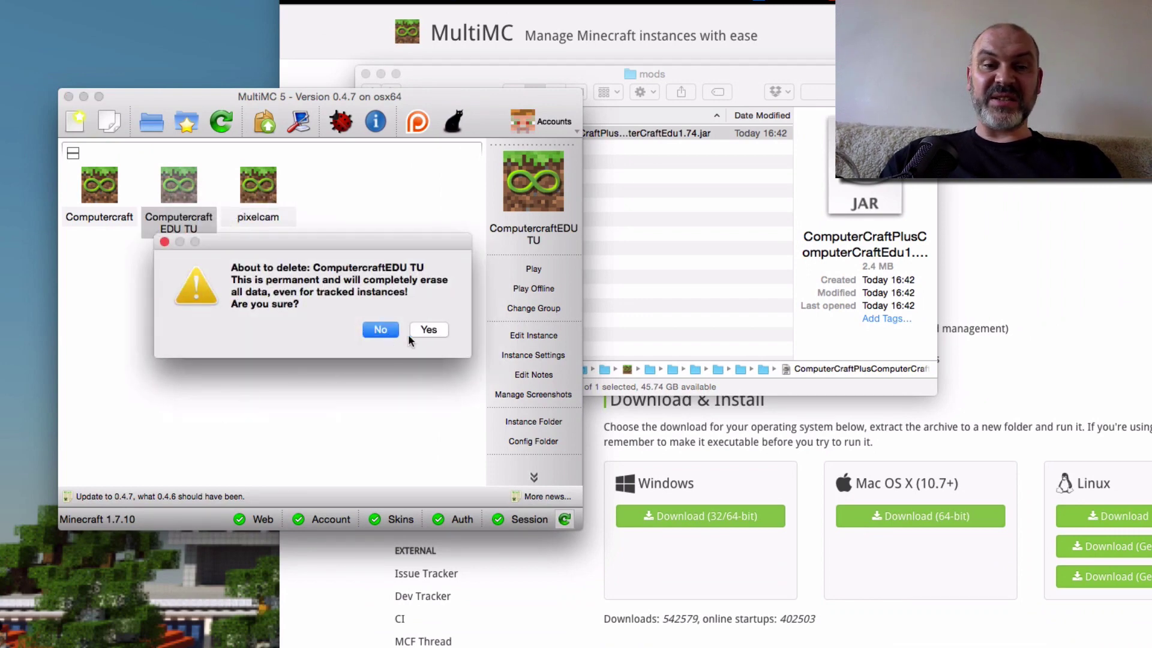
left_click(426, 332)
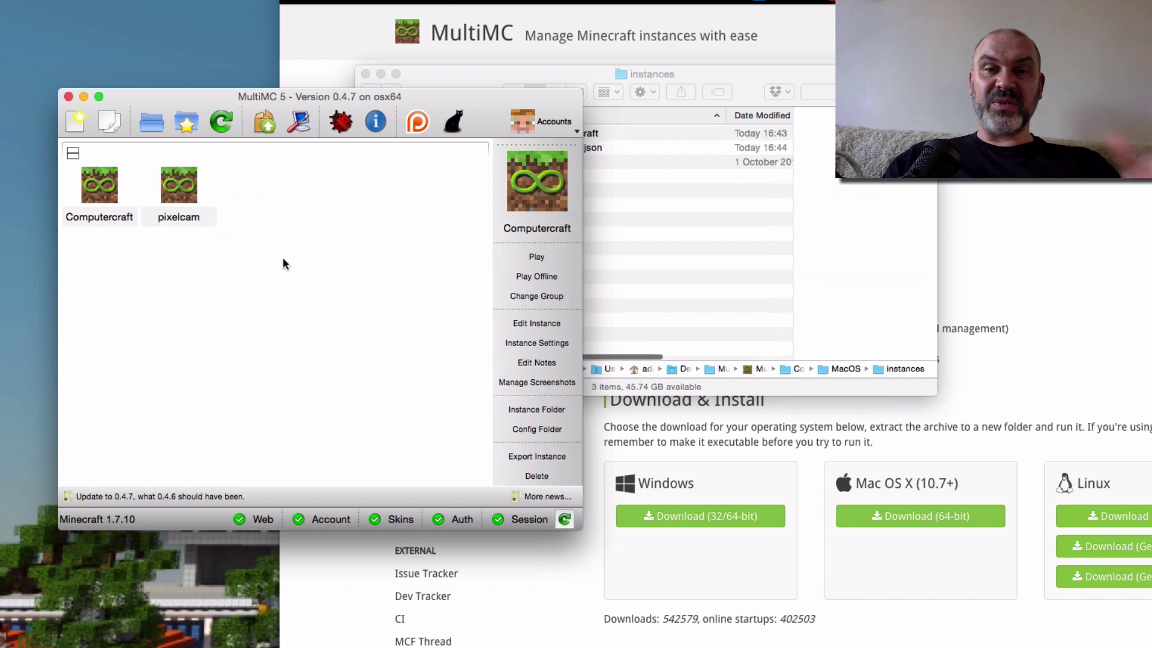